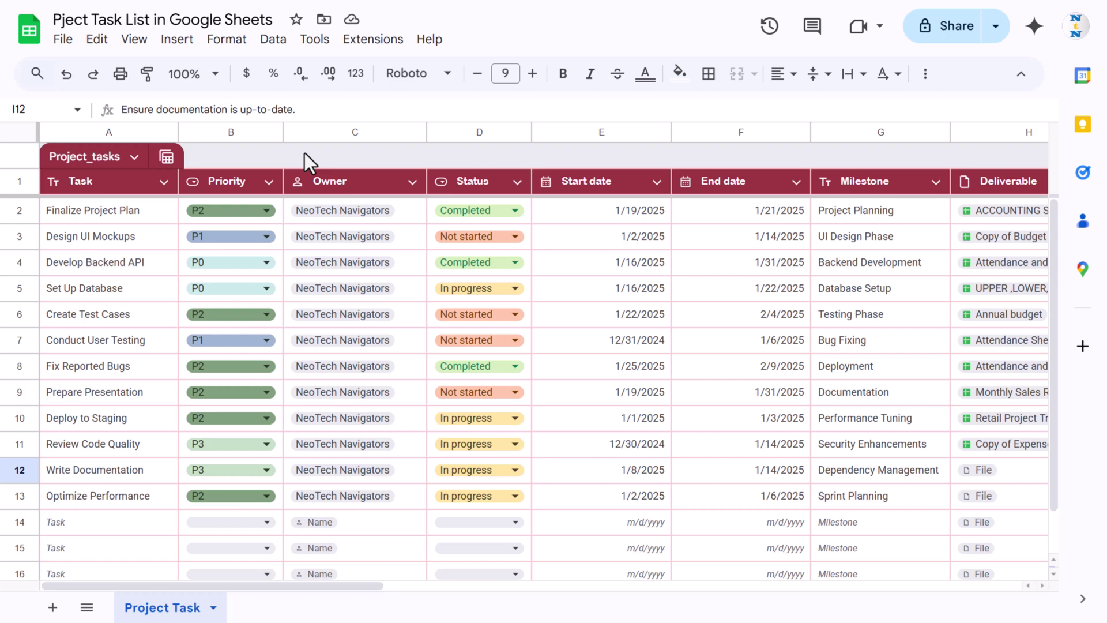
Review the first task's name, owner, status, start and end dates, and note
{"action": "left_click", "coordinate": [108, 201]}
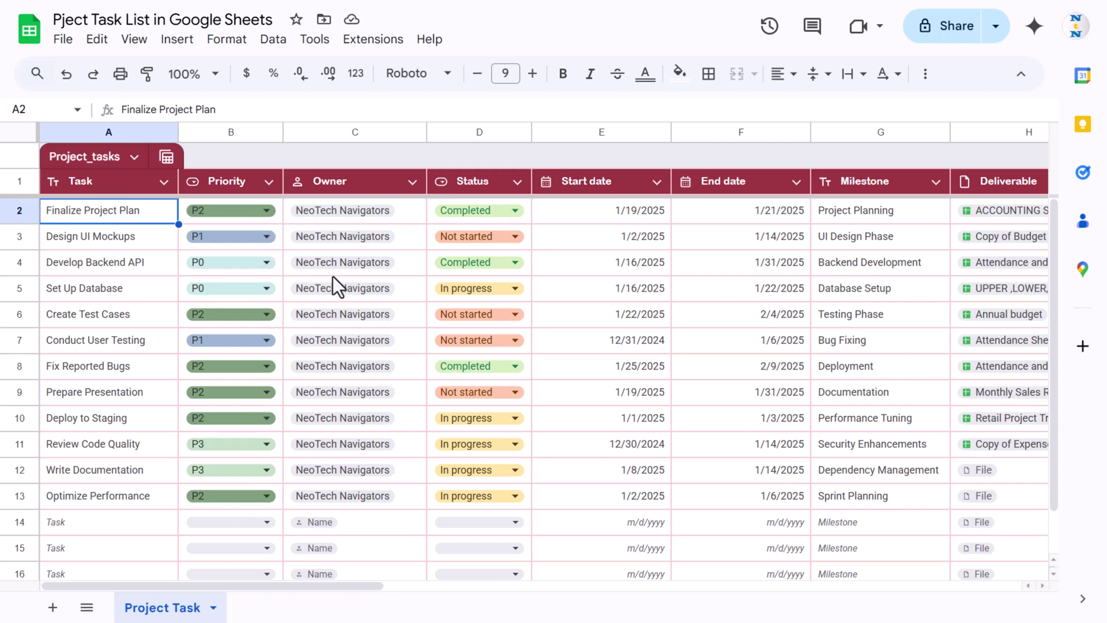
{"action": "left_click", "coordinate": [407, 210]}
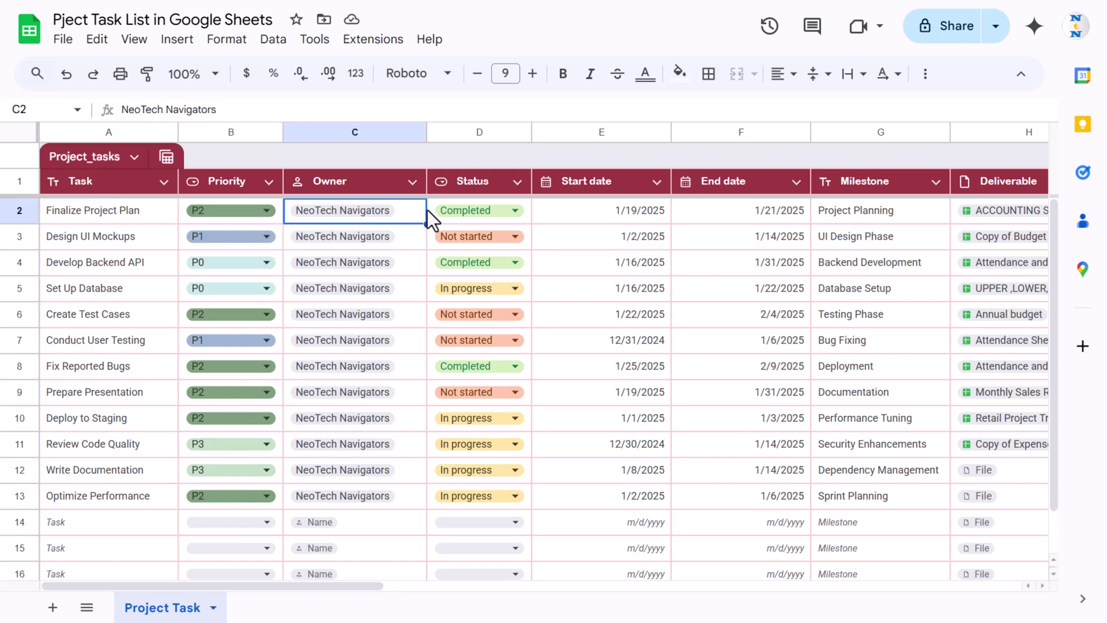
{"action": "left_click", "coordinate": [520, 220]}
{"action": "left_click", "coordinate": [578, 213]}
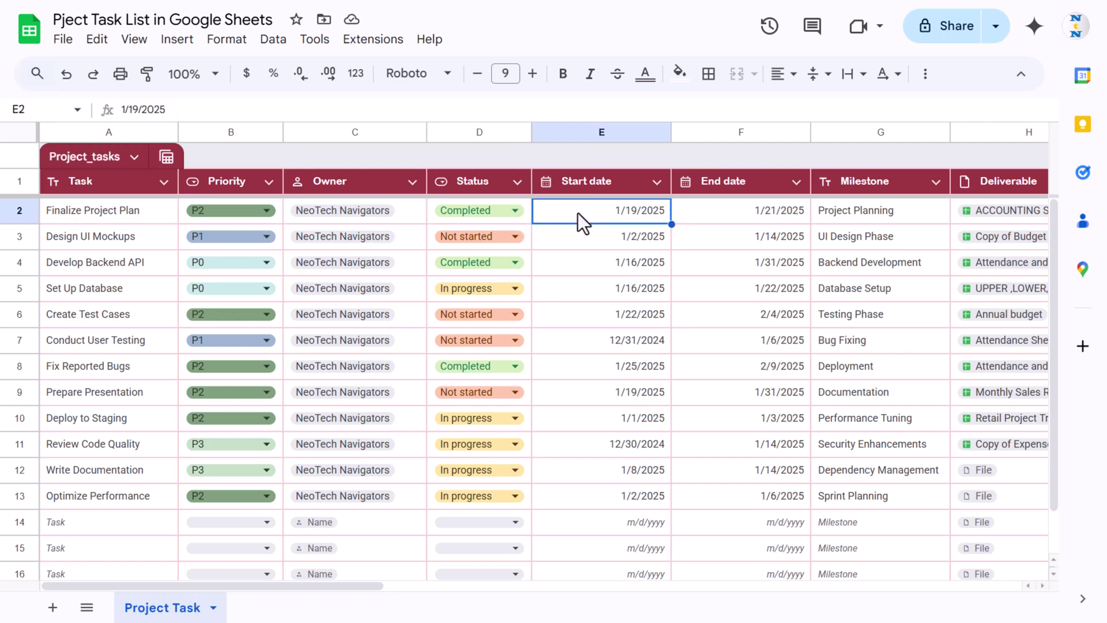
{"action": "left_click", "coordinate": [761, 212]}
{"action": "scroll", "coordinate": [874, 218], "scroll_direction": "right", "scroll_amount": 4}
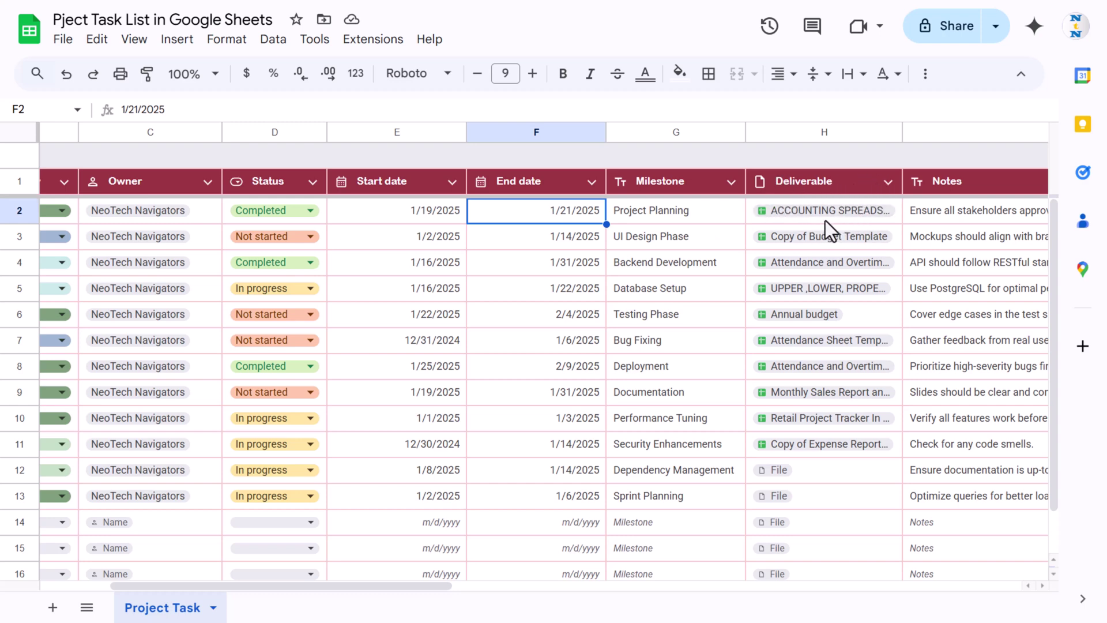
{"action": "scroll", "coordinate": [842, 223], "scroll_direction": "right", "scroll_amount": 2}
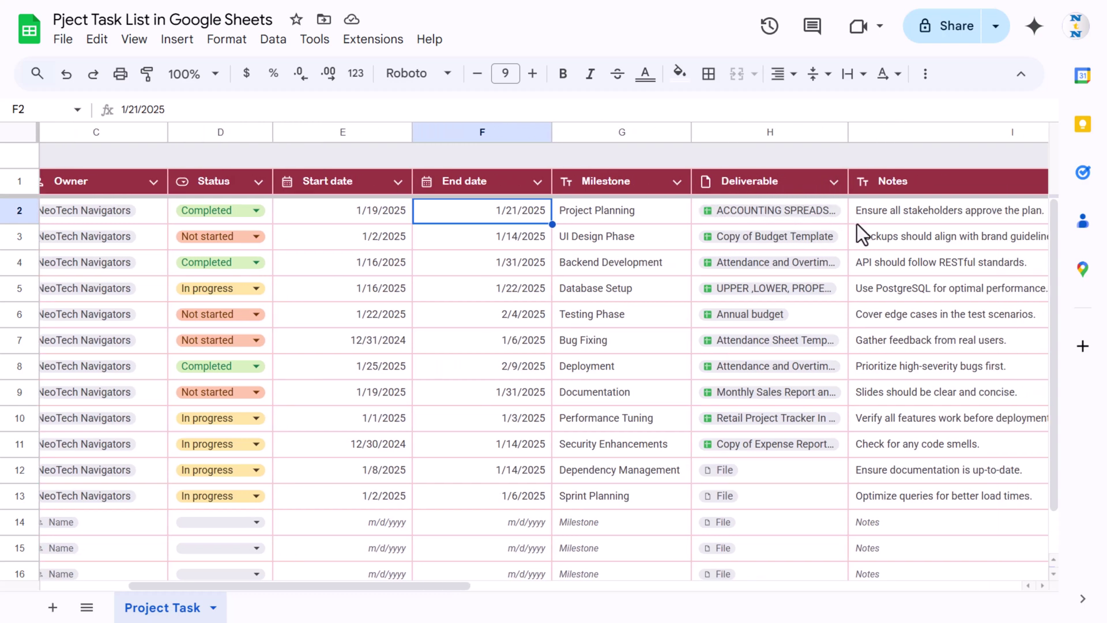
{"action": "left_click", "coordinate": [907, 215]}
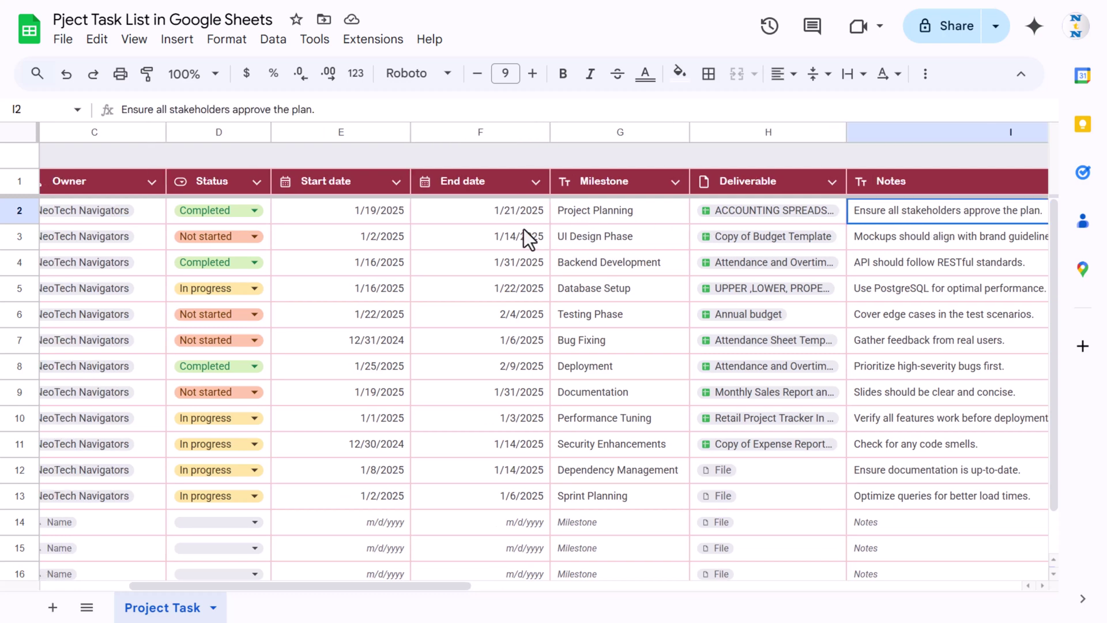
{"action": "scroll", "coordinate": [524, 240], "scroll_direction": "left", "scroll_amount": 4}
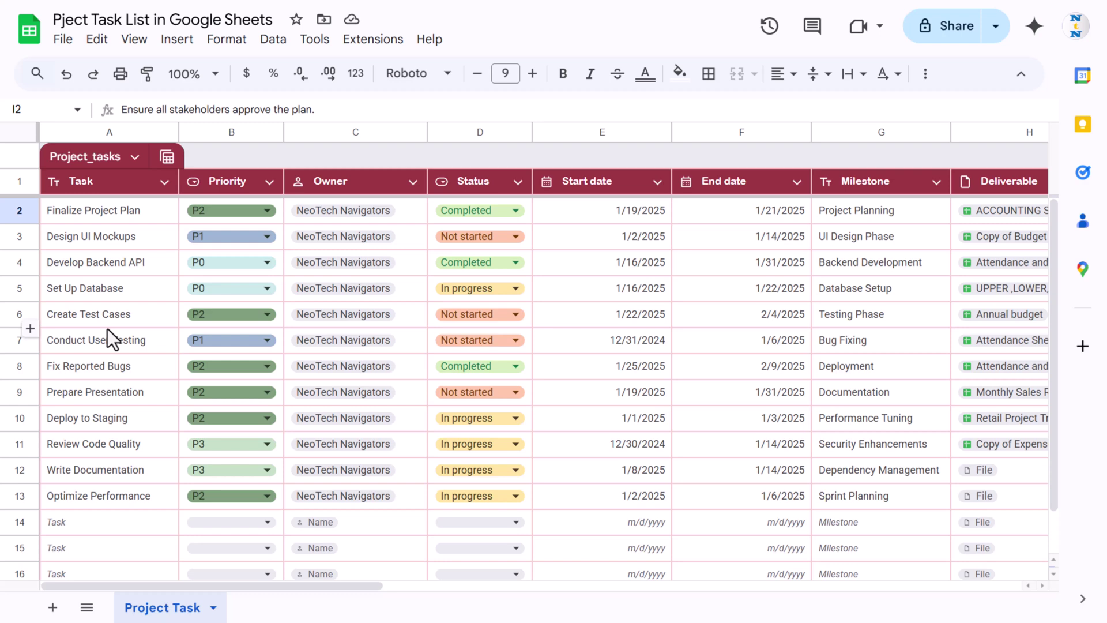
{"action": "scroll", "coordinate": [108, 328], "scroll_direction": "down", "scroll_amount": 2}
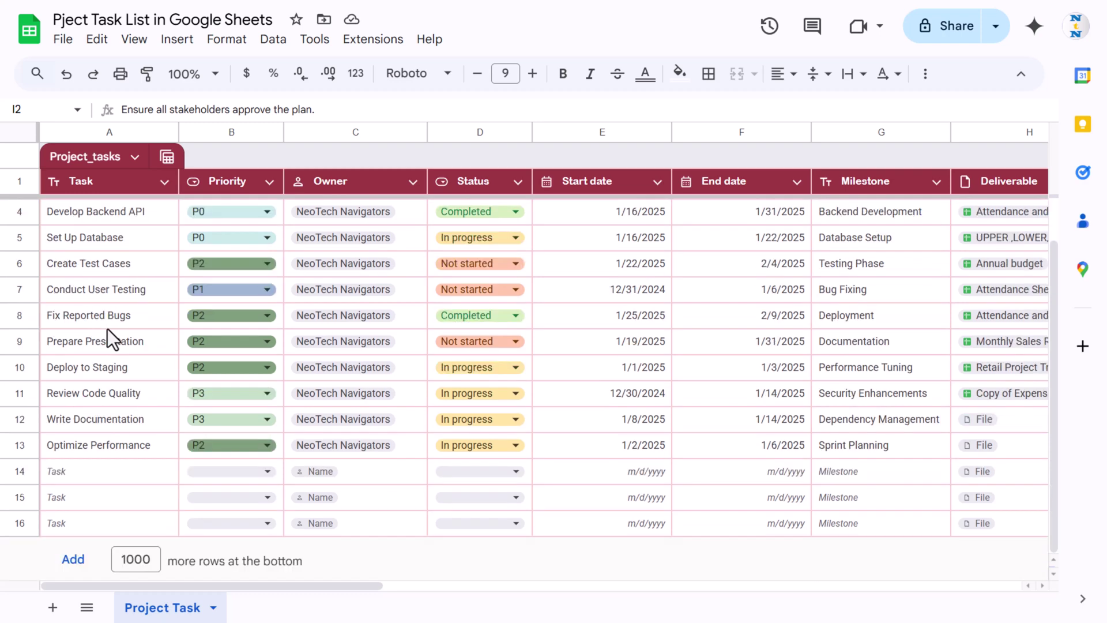
Enter 'New Task' in A14 and give it priority P2
{"action": "left_click", "coordinate": [110, 473]}
{"action": "type", "text": "New"}
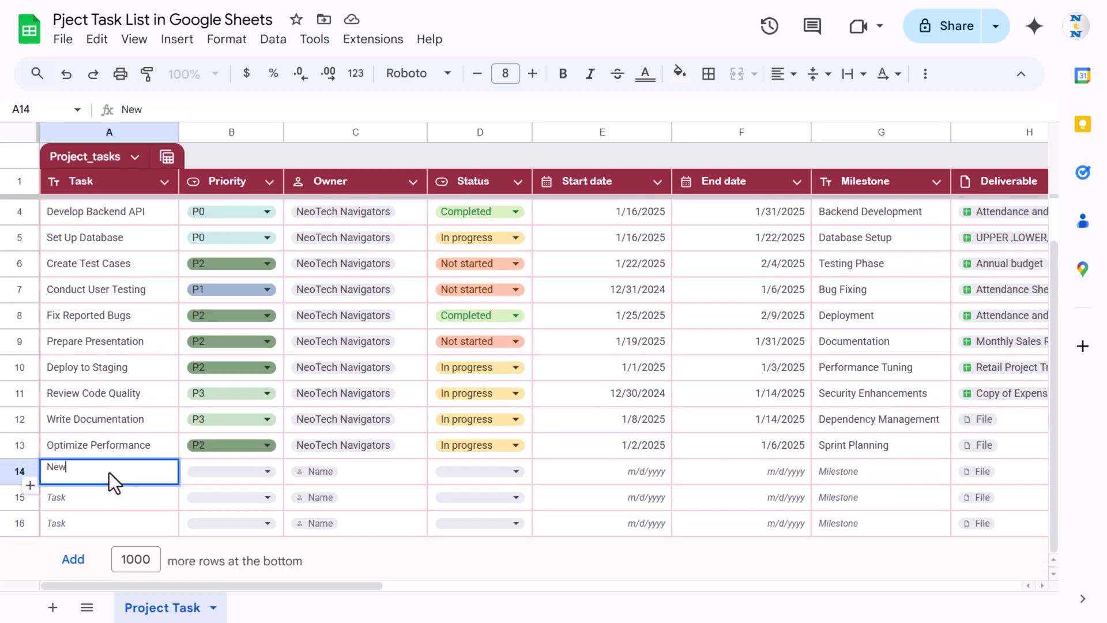
{"action": "type", "text": " Task"}
{"action": "key", "text": "Return"}
{"action": "left_click", "coordinate": [266, 472]}
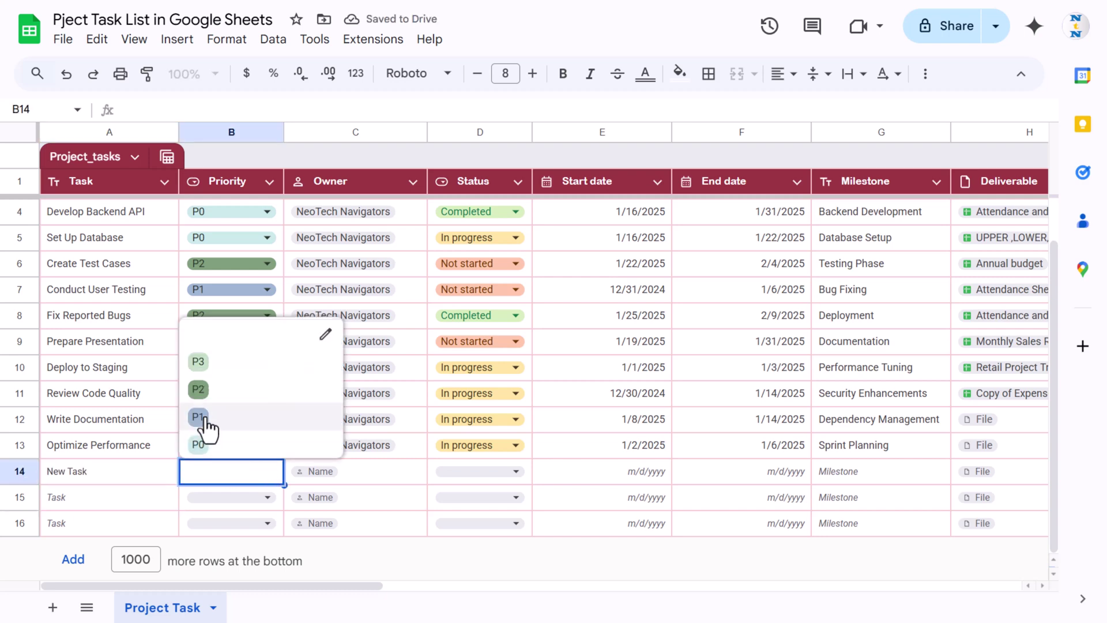
{"action": "left_click", "coordinate": [200, 390]}
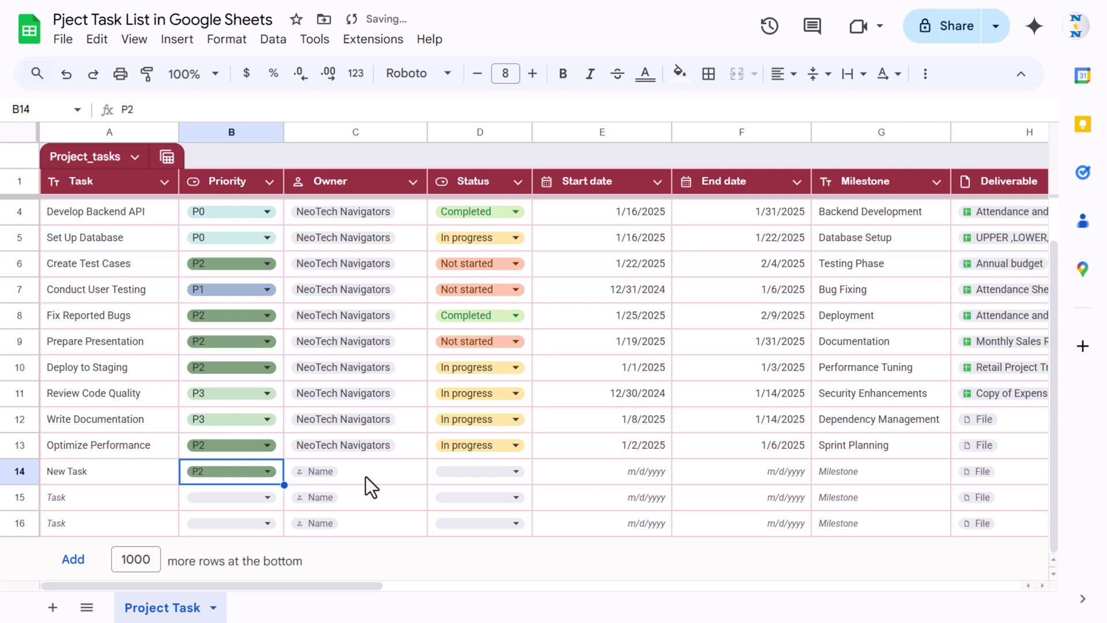
Set the new task's status in D14 to In progress
{"action": "left_click", "coordinate": [361, 473]}
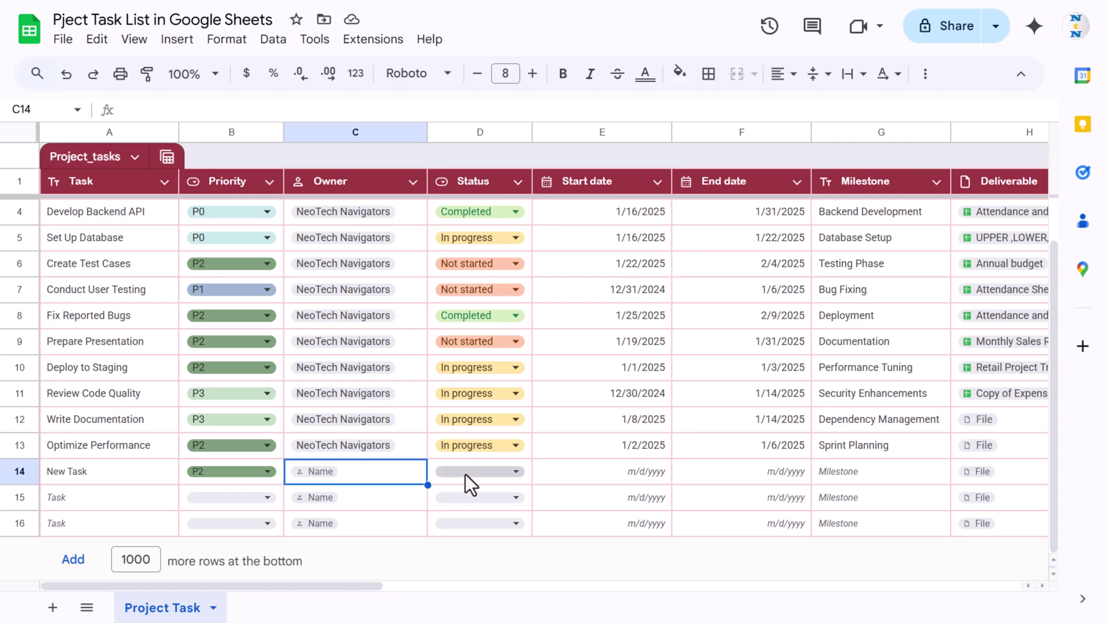
{"action": "left_click", "coordinate": [512, 471]}
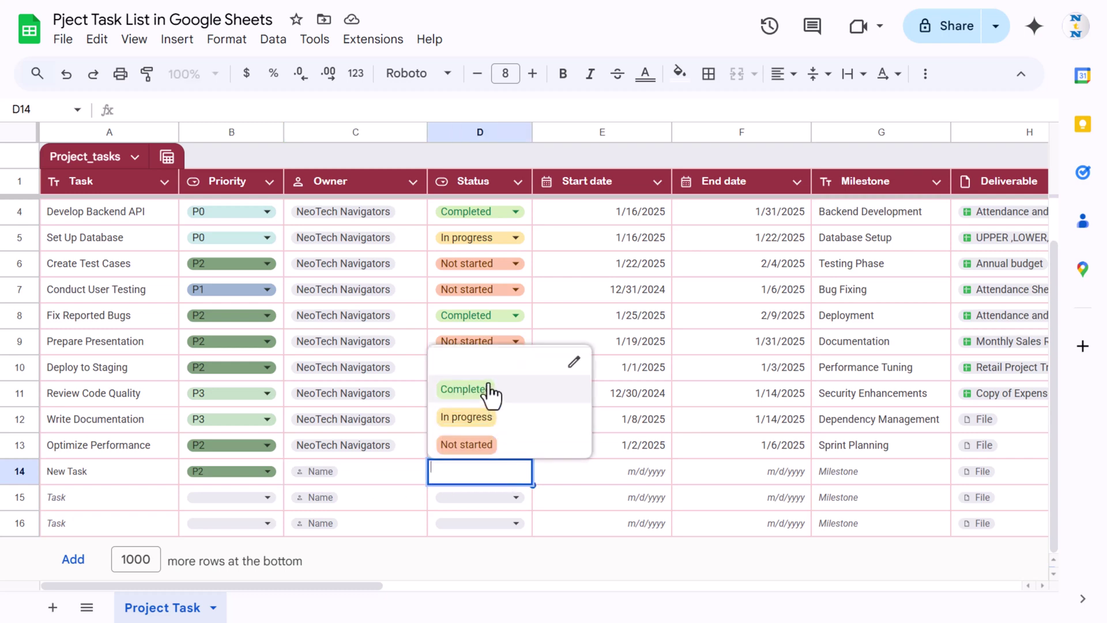
{"action": "left_click", "coordinate": [471, 418]}
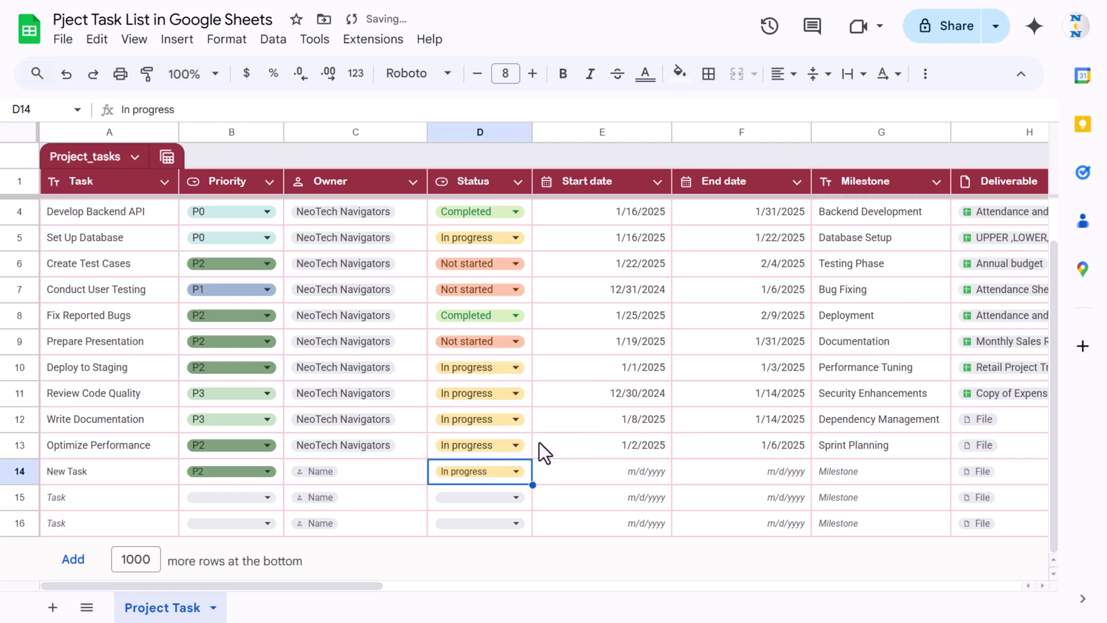
{"action": "left_click", "coordinate": [639, 481]}
Give row 14 a start date of 1/29/2025 and an end date of 1/31/2025
{"action": "double_click", "coordinate": [638, 469]}
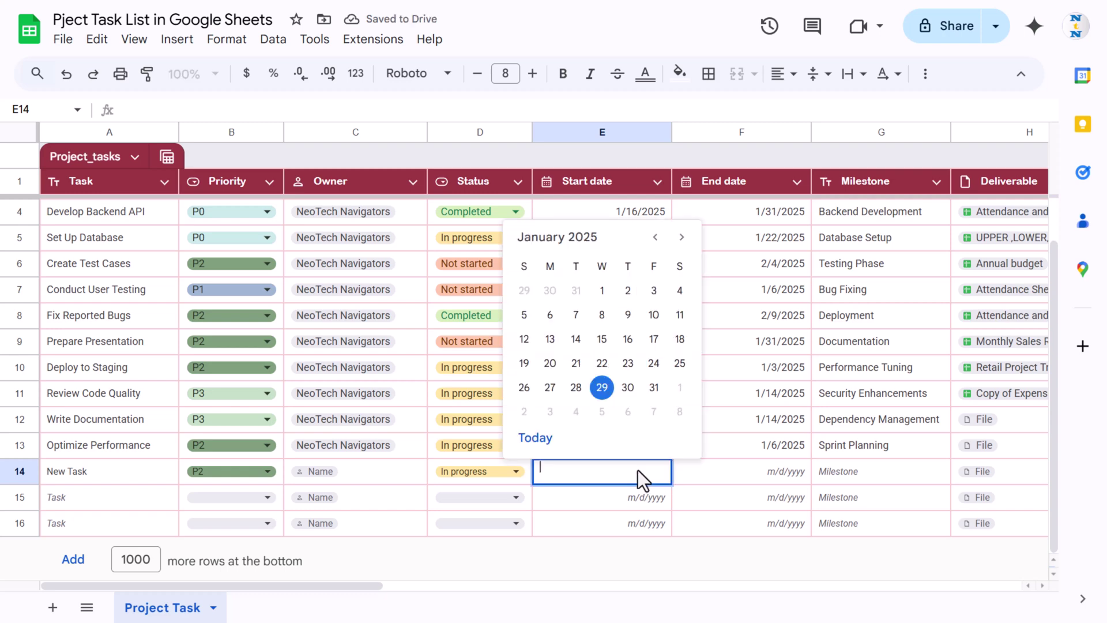
{"action": "key", "text": "Return"}
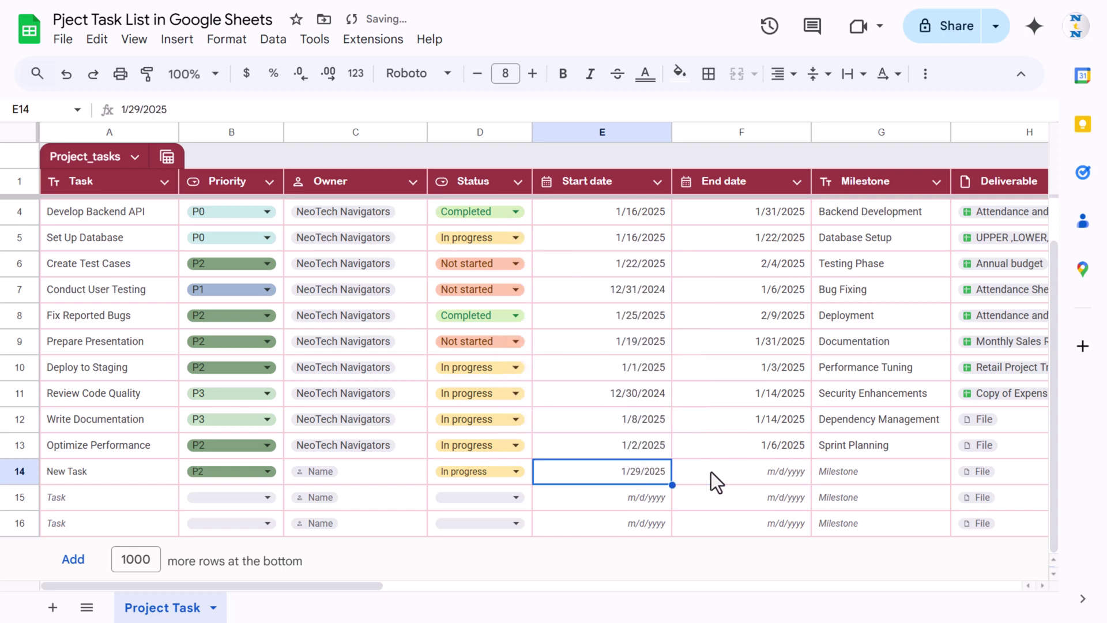
{"action": "left_click", "coordinate": [771, 472]}
{"action": "double_click", "coordinate": [769, 475]}
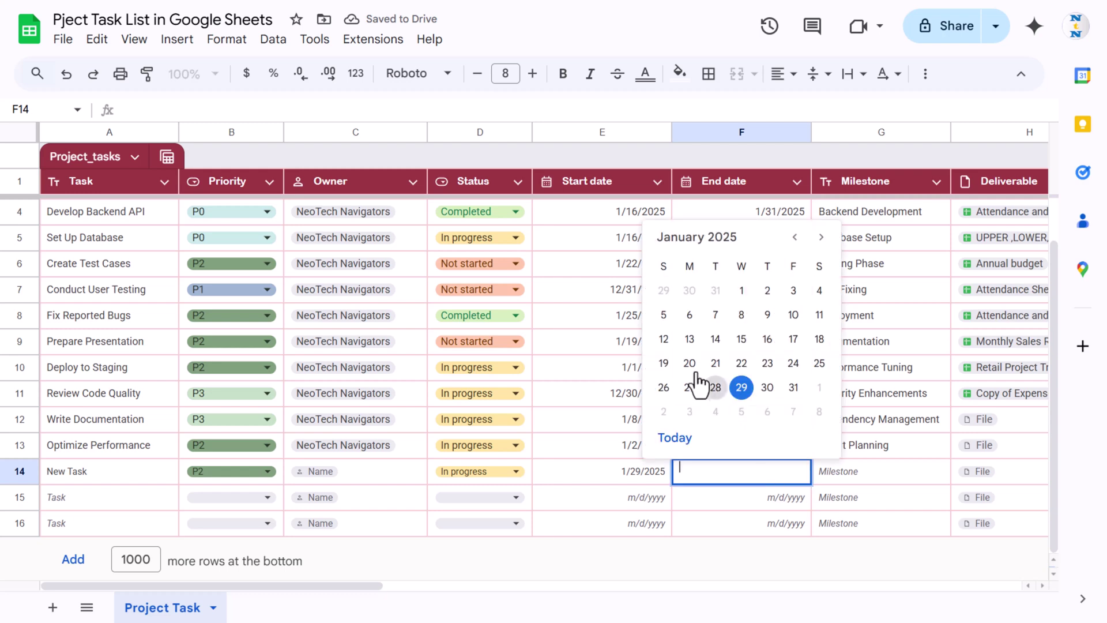
{"action": "left_click", "coordinate": [798, 388]}
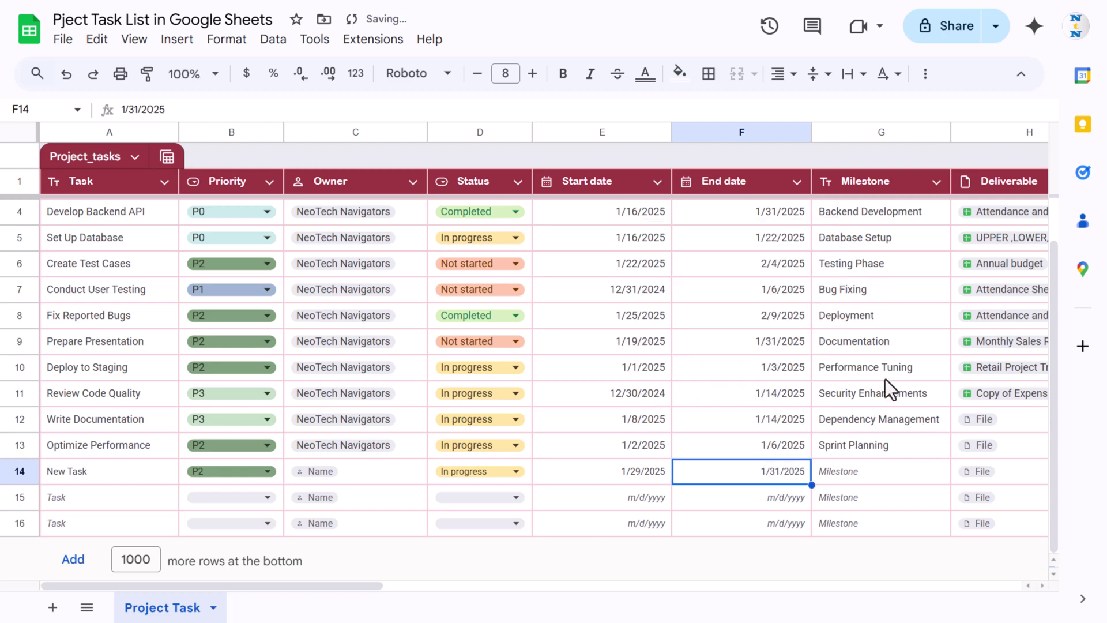
Enter 'Test' as row 14's milestone, dropping the autocomplete suggestion
{"action": "left_click", "coordinate": [860, 472]}
{"action": "type", "text": "Test"}
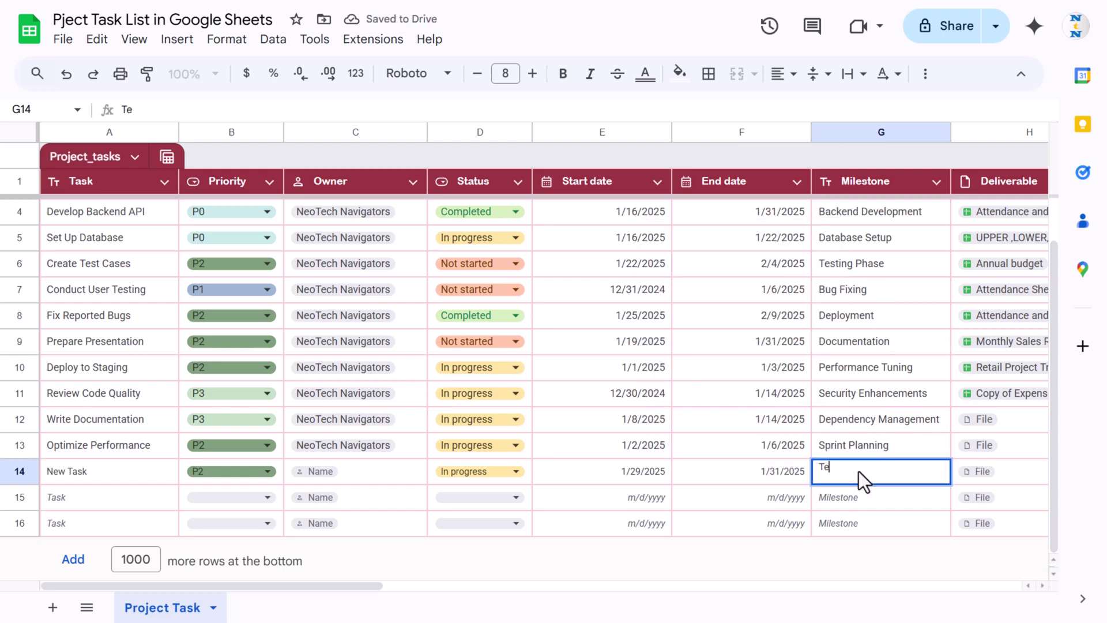
{"action": "key", "text": "Delete"}
{"action": "key", "text": "Return"}
{"action": "left_click", "coordinate": [859, 472]}
{"action": "key", "text": "Right"}
{"action": "key", "text": "Right"}
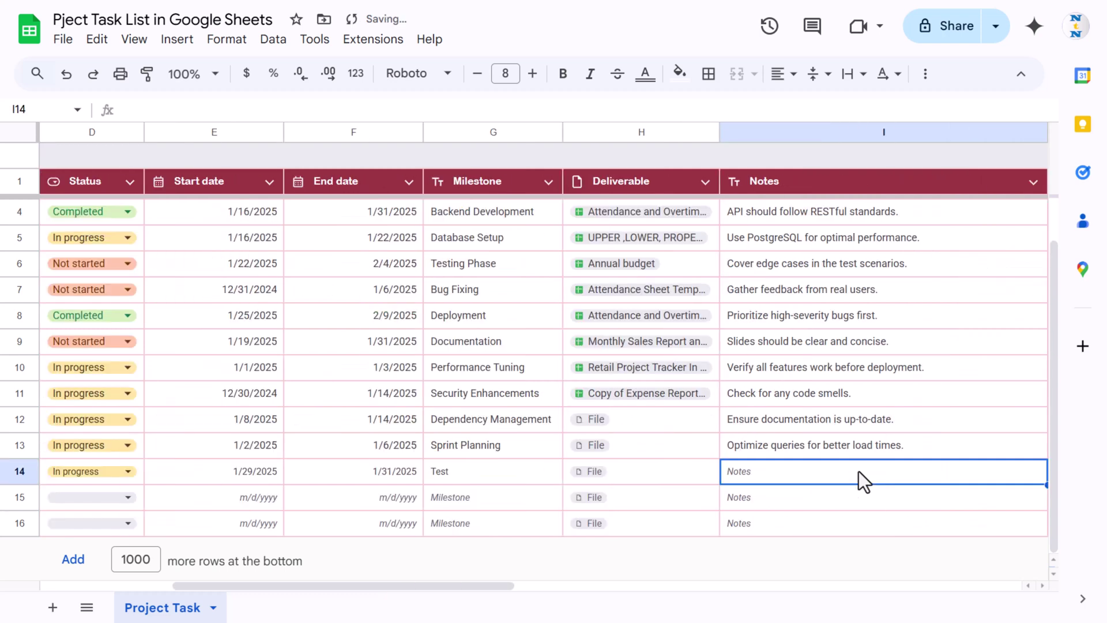
Link Student Assignment Tracker as the deliverable and add the note 'Test Note'
{"action": "double_click", "coordinate": [601, 473]}
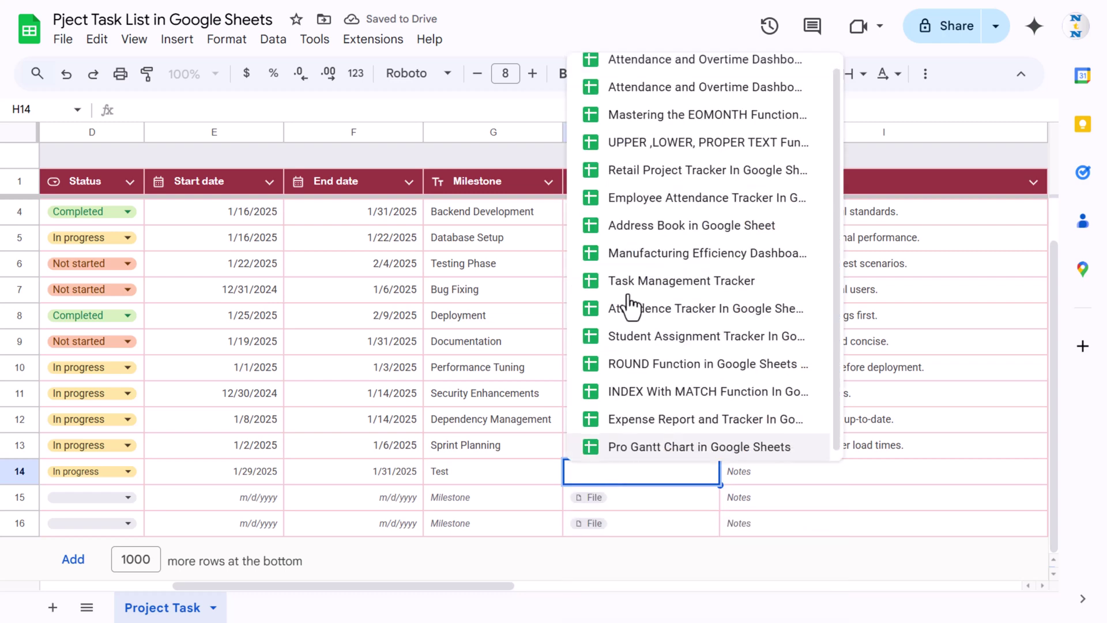
{"action": "left_click", "coordinate": [660, 339]}
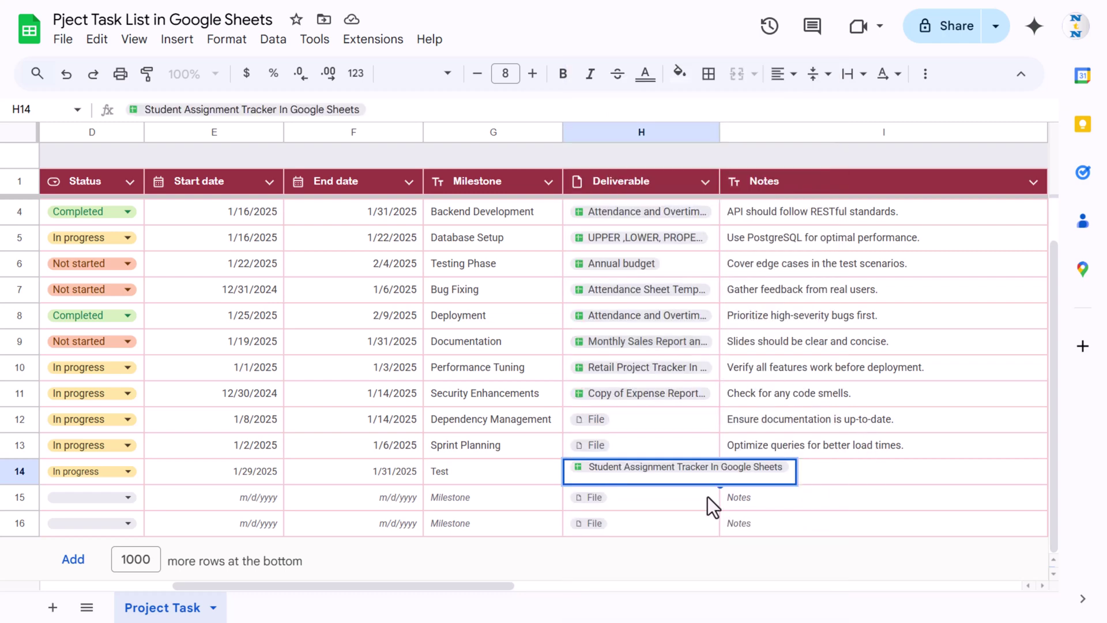
{"action": "left_click", "coordinate": [836, 471]}
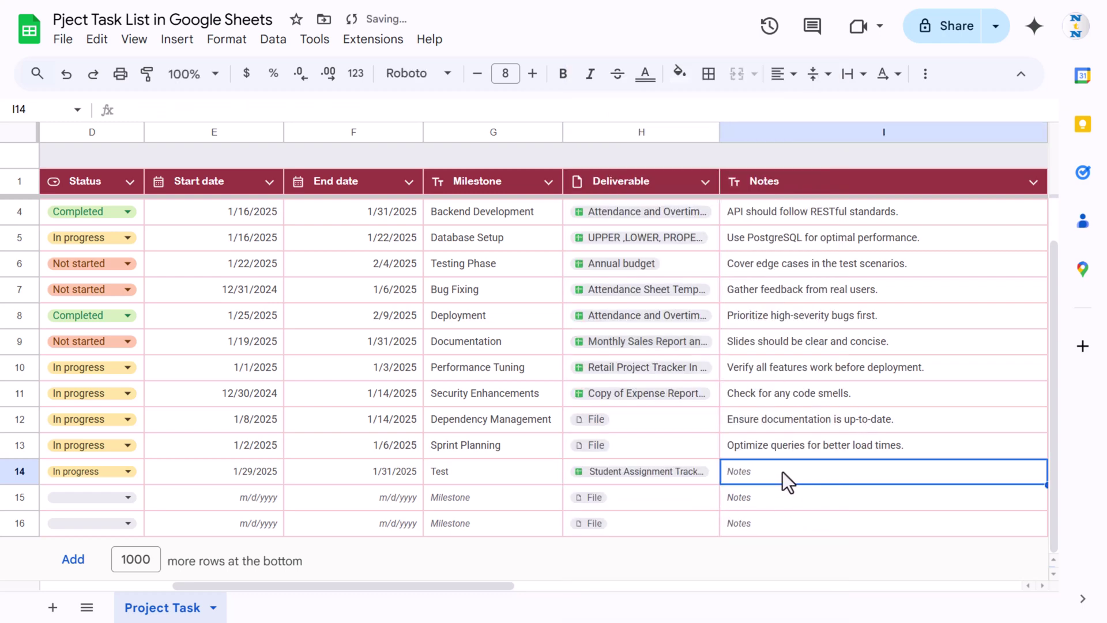
{"action": "type", "text": "Tes"}
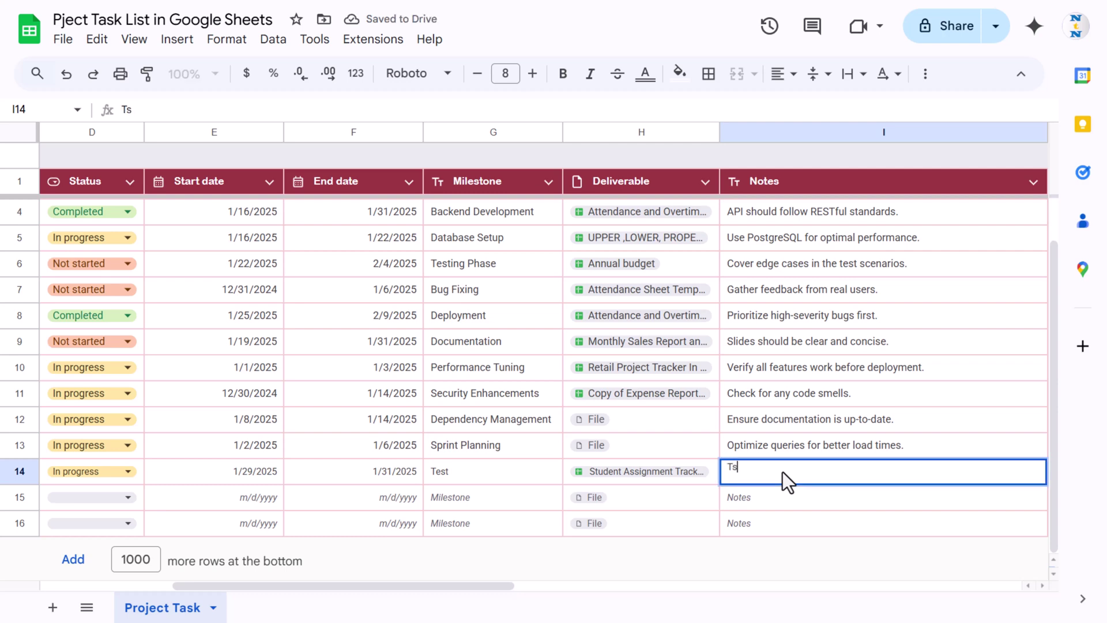
{"action": "type", "text": "t Note"}
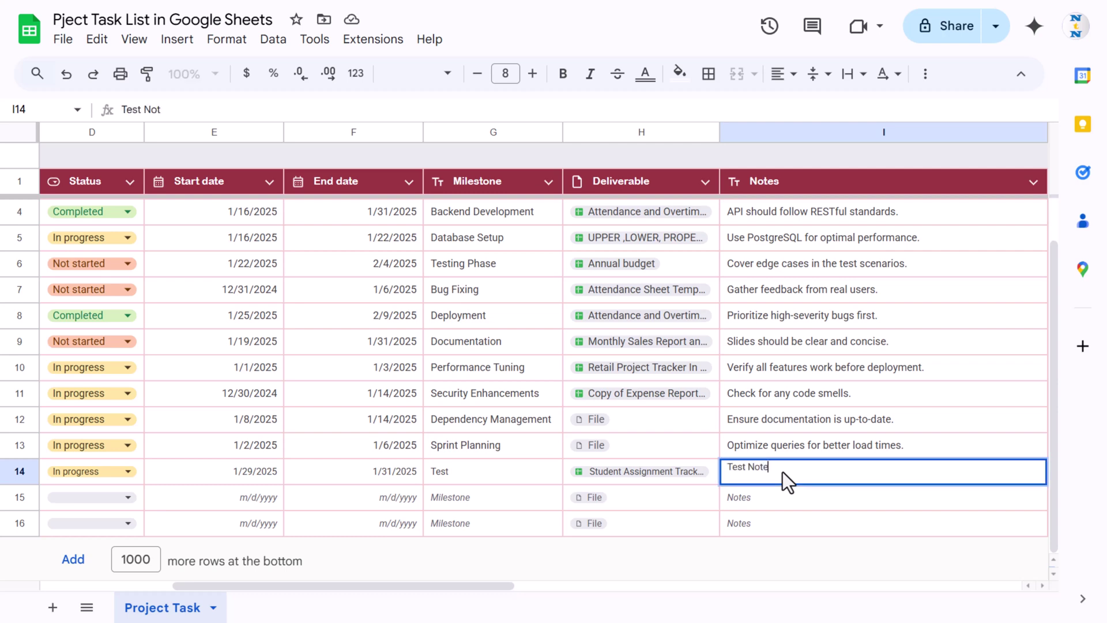
{"action": "key", "text": "Return"}
{"action": "scroll", "coordinate": [355, 394], "scroll_direction": "up", "scroll_amount": 1}
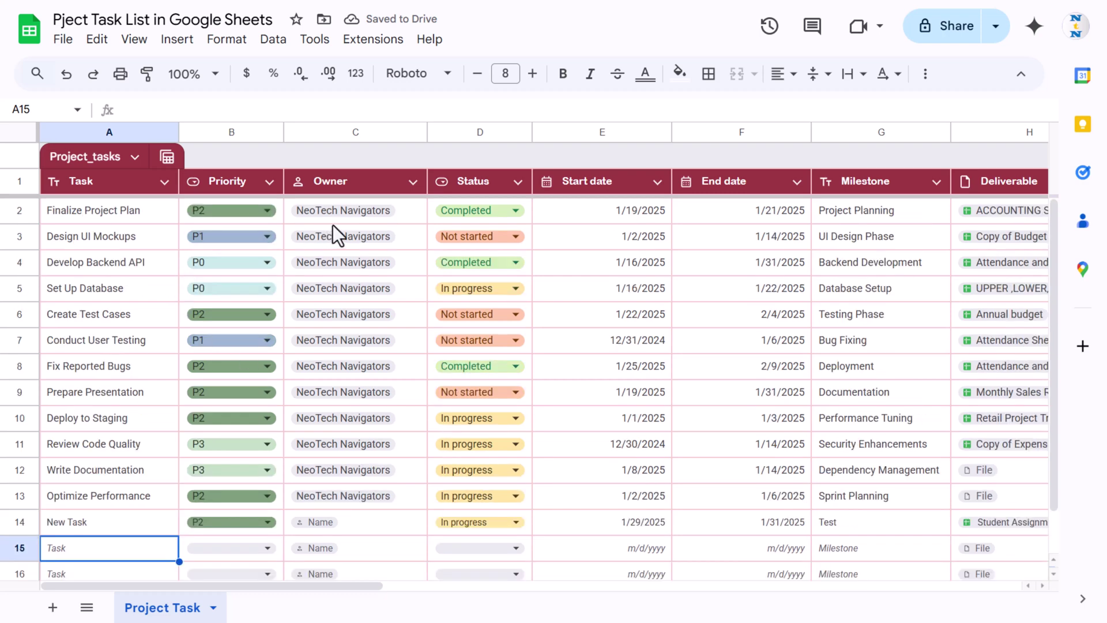
{"action": "left_click", "coordinate": [269, 182]}
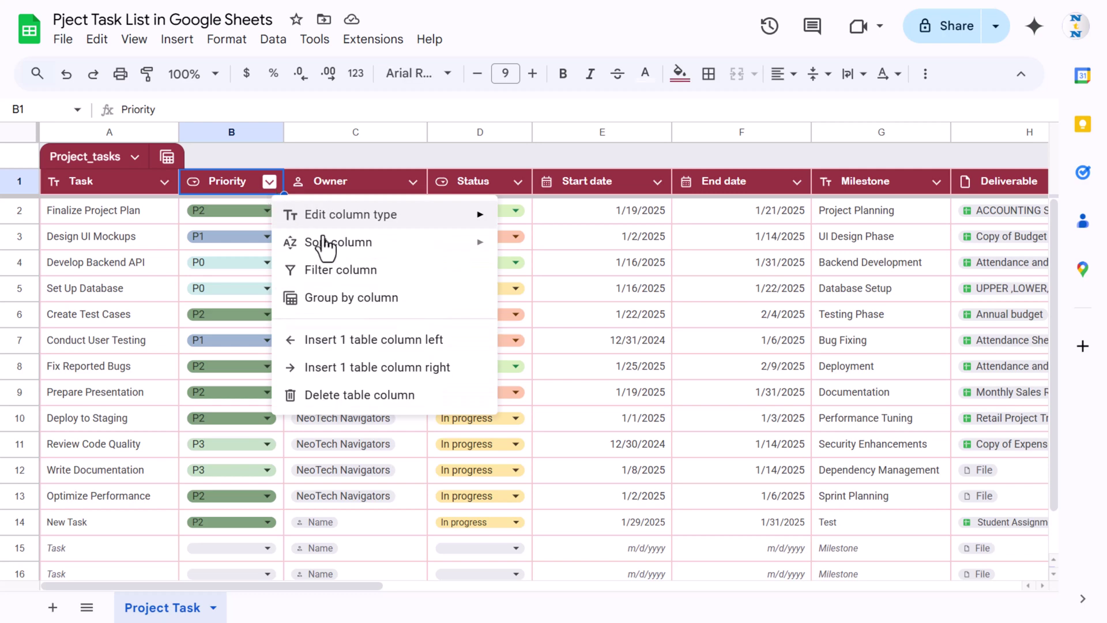
{"action": "left_click", "coordinate": [359, 303]}
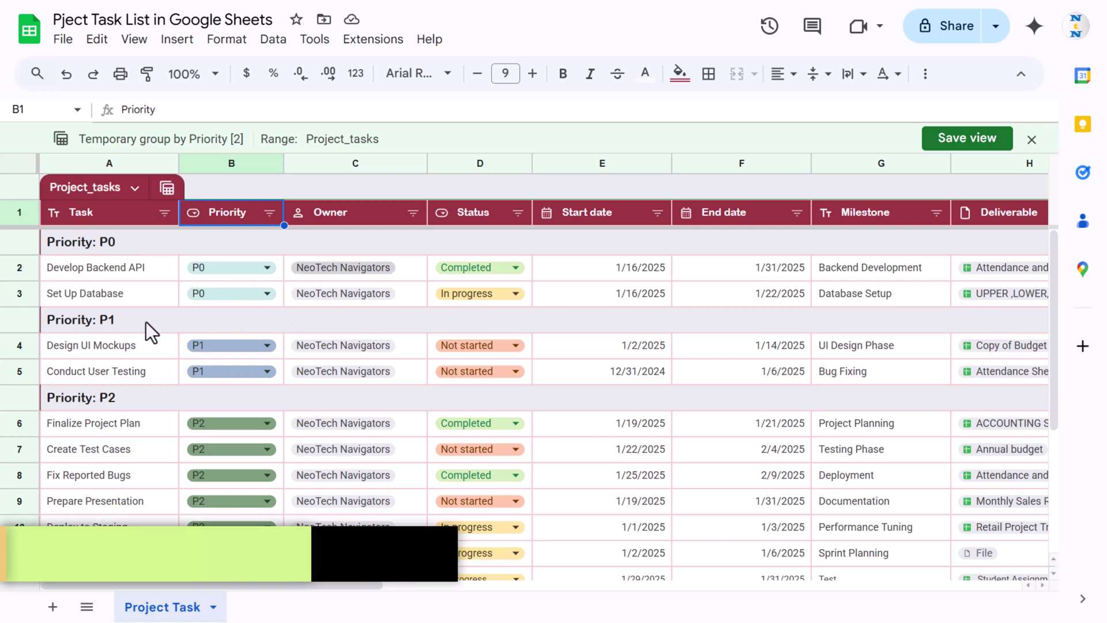
{"action": "scroll", "coordinate": [247, 442], "scroll_direction": "down", "scroll_amount": 3}
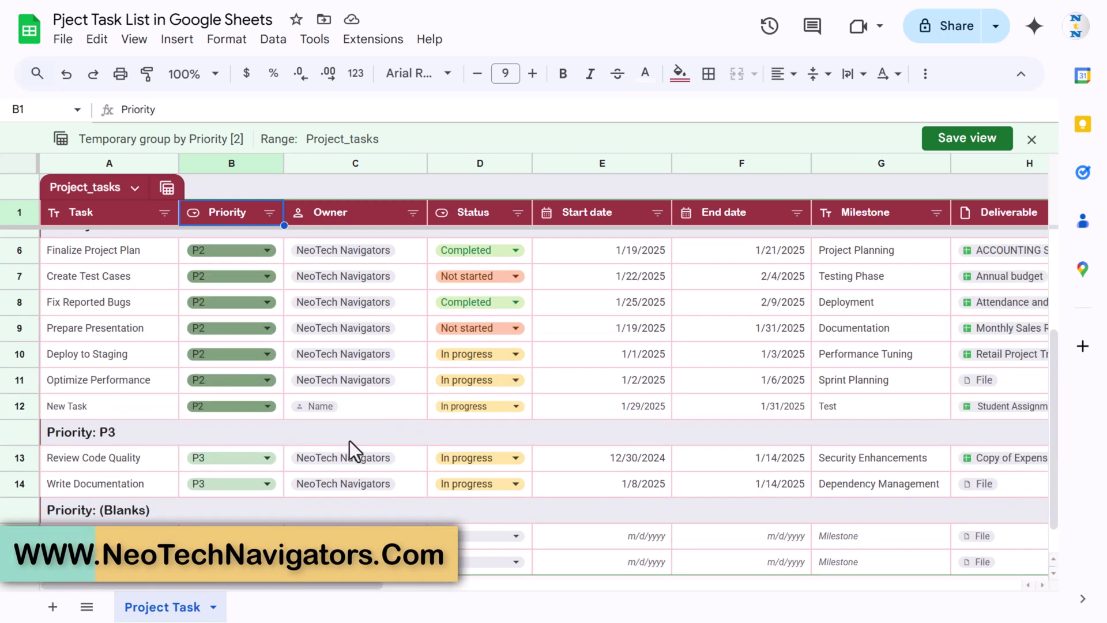
{"action": "scroll", "coordinate": [349, 441], "scroll_direction": "down", "scroll_amount": 1}
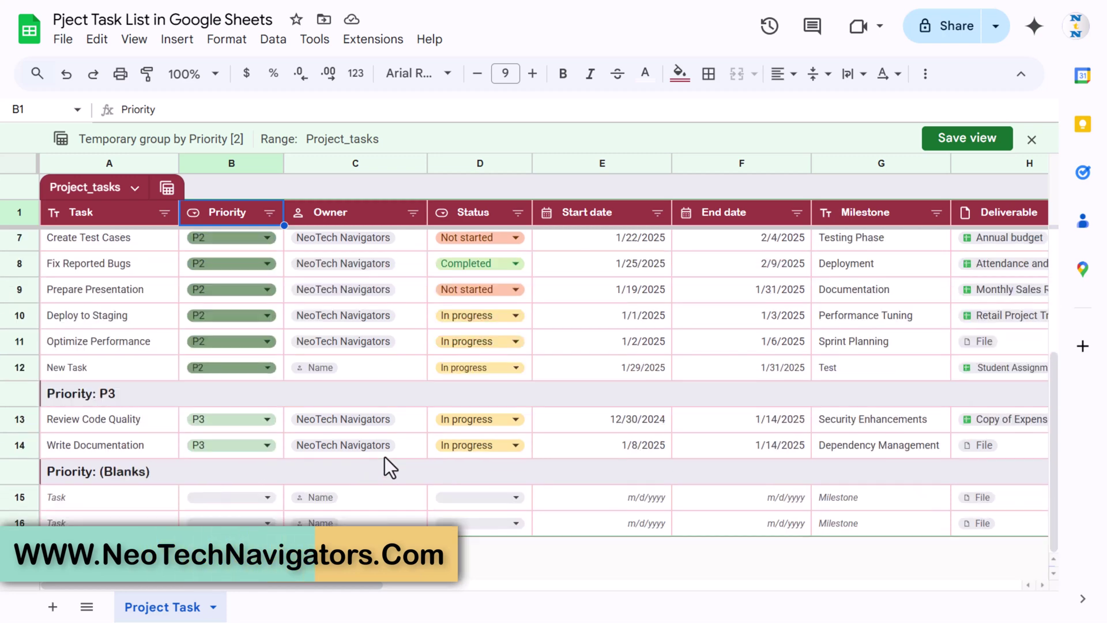
{"action": "scroll", "coordinate": [394, 489], "scroll_direction": "up", "scroll_amount": 4}
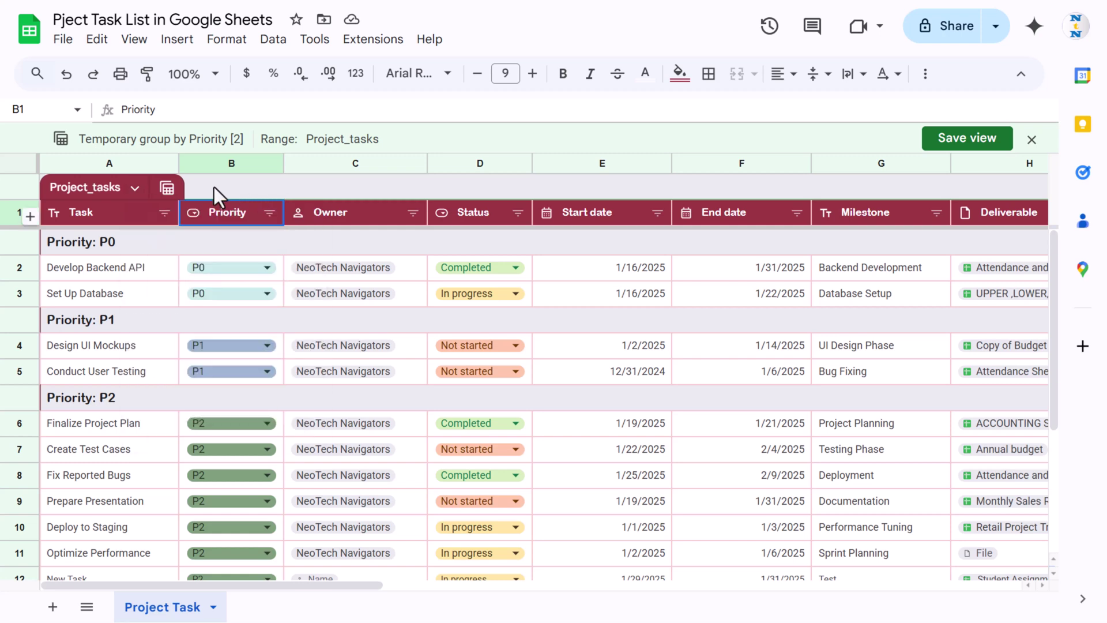
{"action": "left_click", "coordinate": [166, 188]}
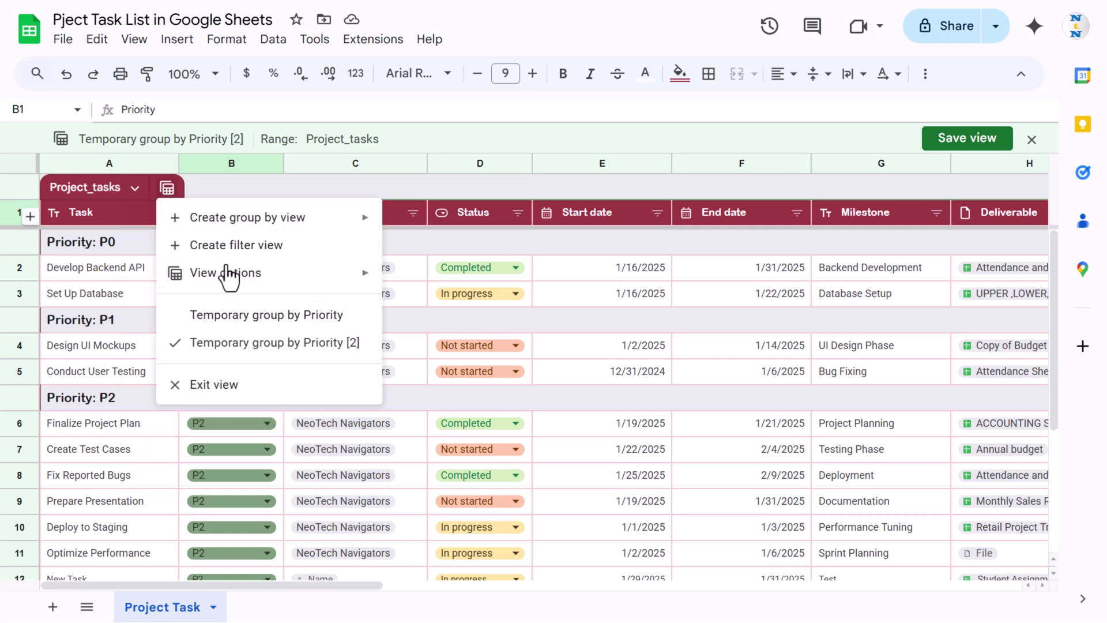
{"action": "left_click", "coordinate": [216, 385]}
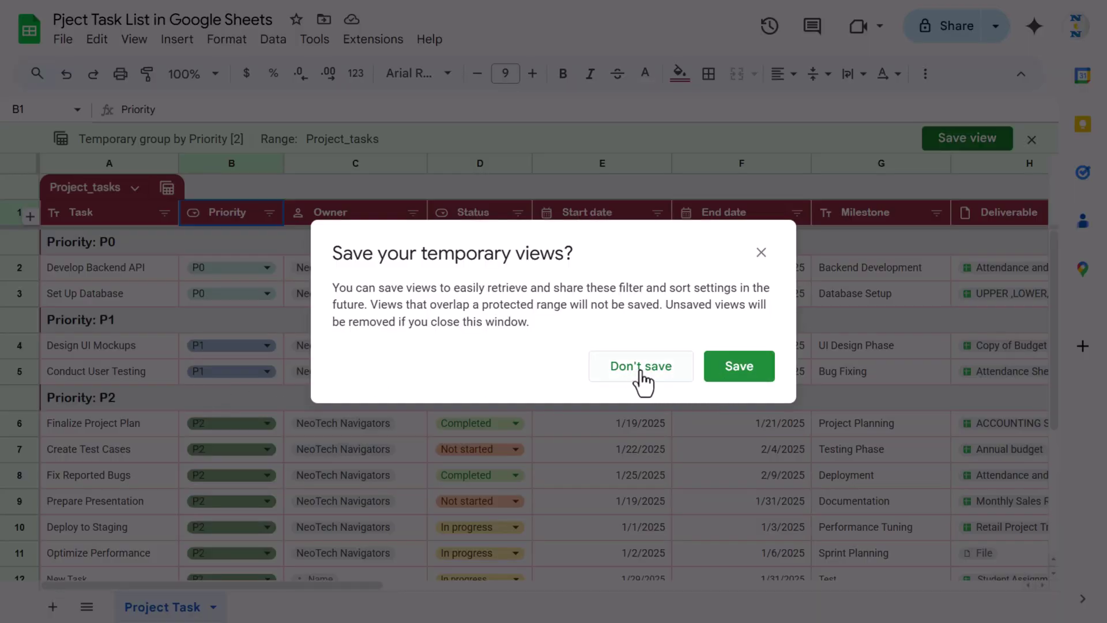
{"action": "left_click", "coordinate": [663, 376]}
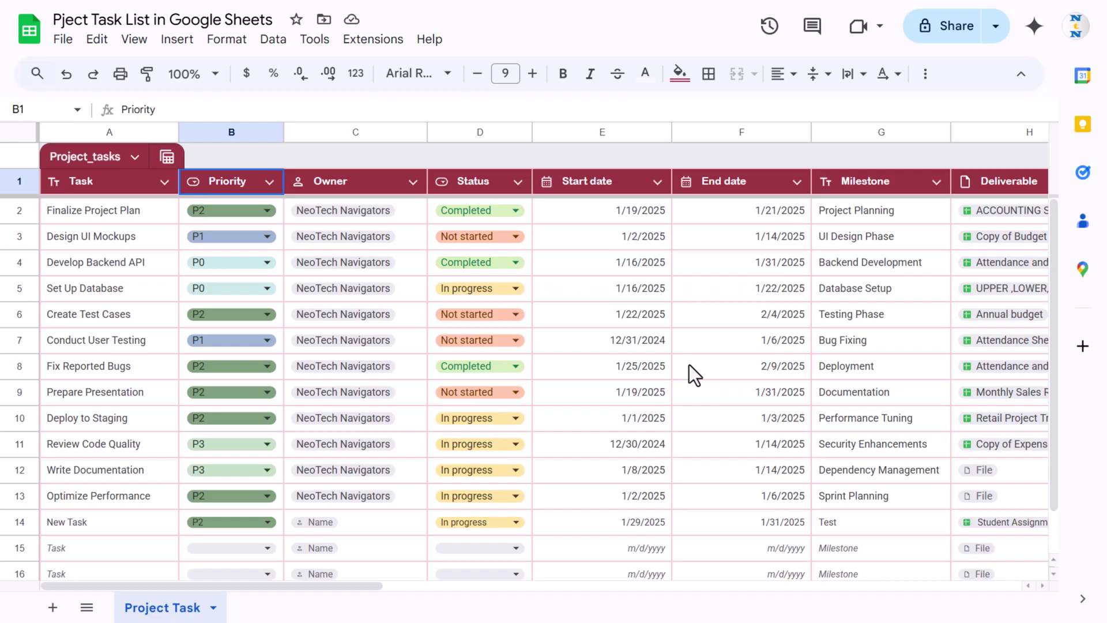
Group the table by the Status column and scroll through the resulting groups
{"action": "left_click", "coordinate": [517, 181]}
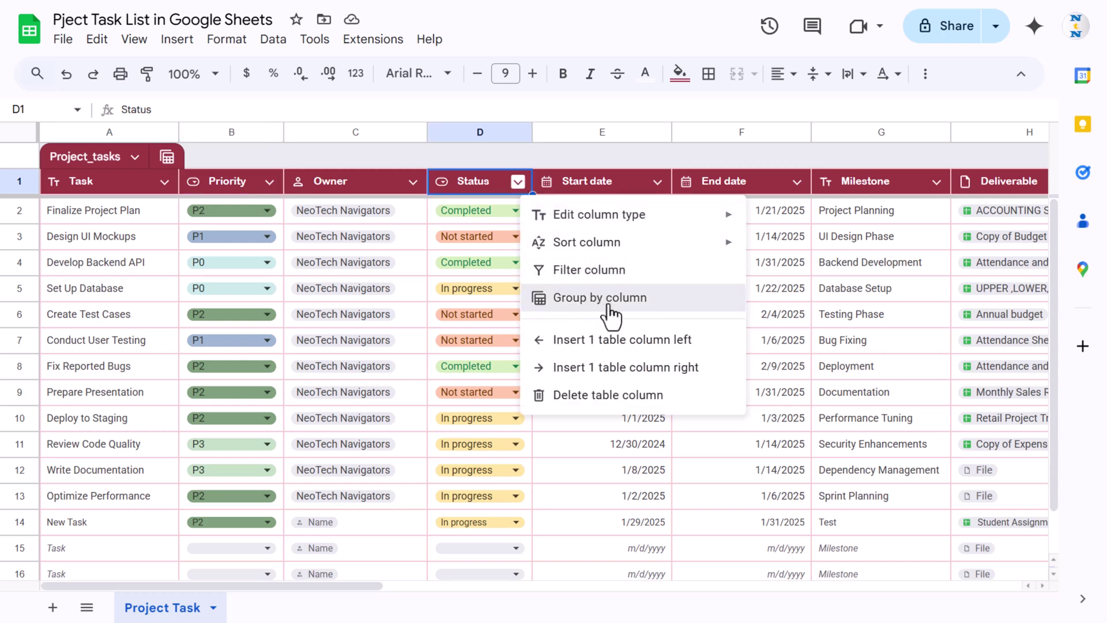
{"action": "left_click", "coordinate": [583, 297]}
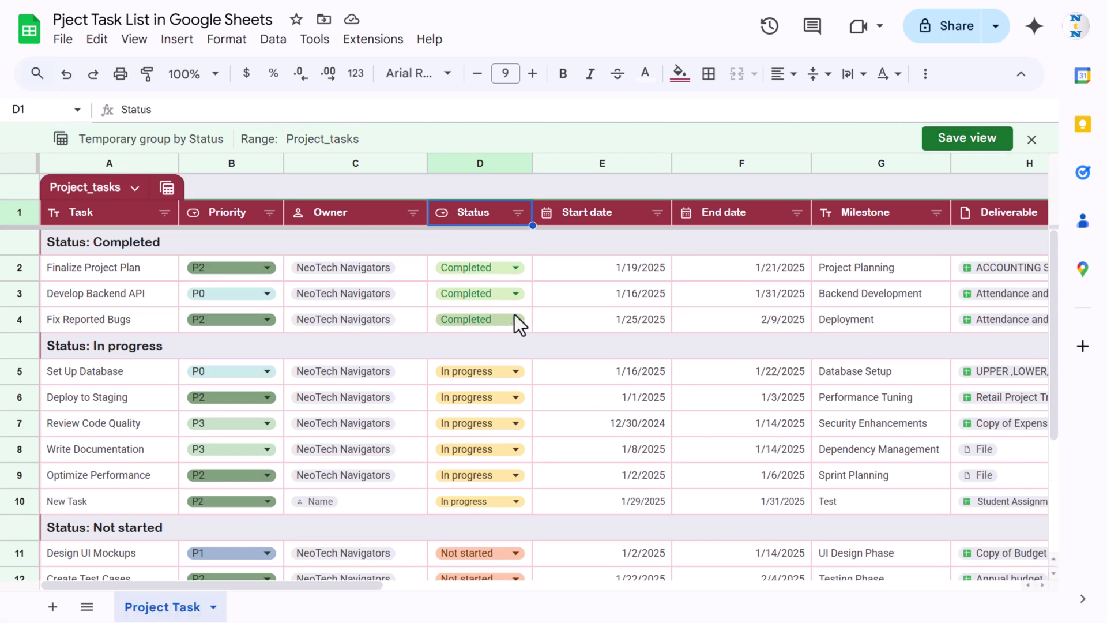
{"action": "scroll", "coordinate": [587, 346], "scroll_direction": "down", "scroll_amount": 3}
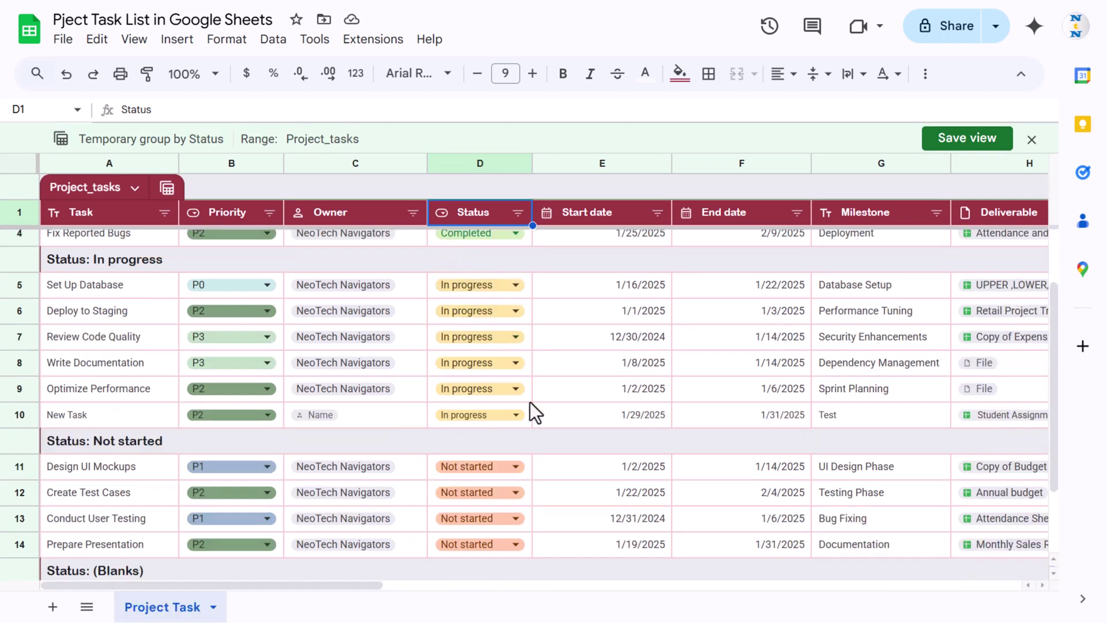
{"action": "scroll", "coordinate": [541, 342], "scroll_direction": "down", "scroll_amount": 2}
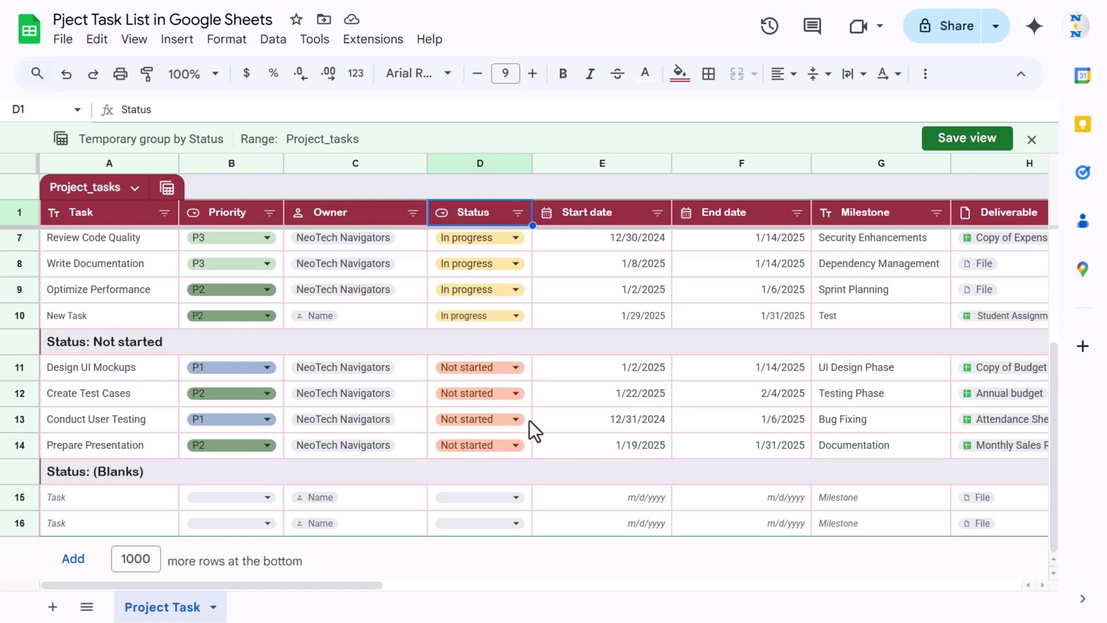
{"action": "scroll", "coordinate": [559, 390], "scroll_direction": "up", "scroll_amount": 4}
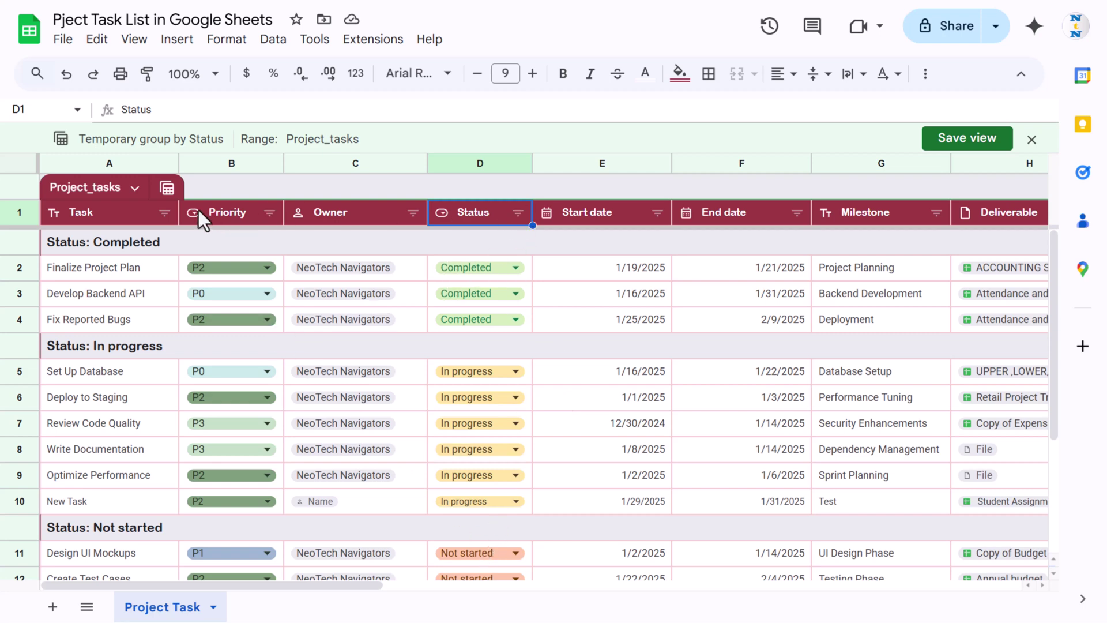
Exit the Status grouping view and save the temporary views
{"action": "left_click", "coordinate": [167, 189]}
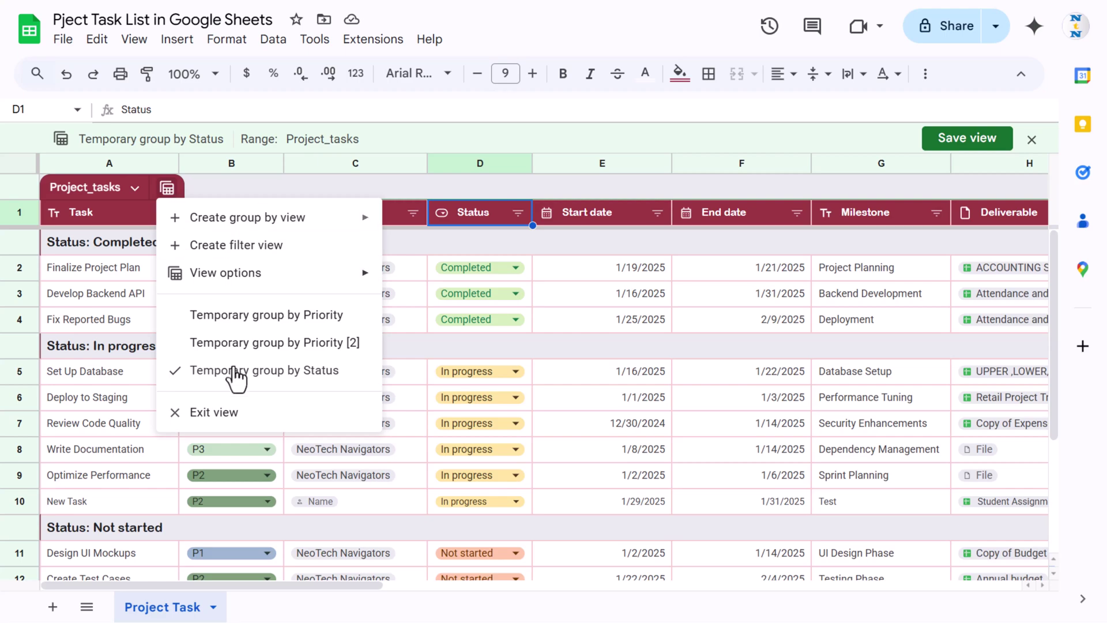
{"action": "left_click", "coordinate": [223, 418]}
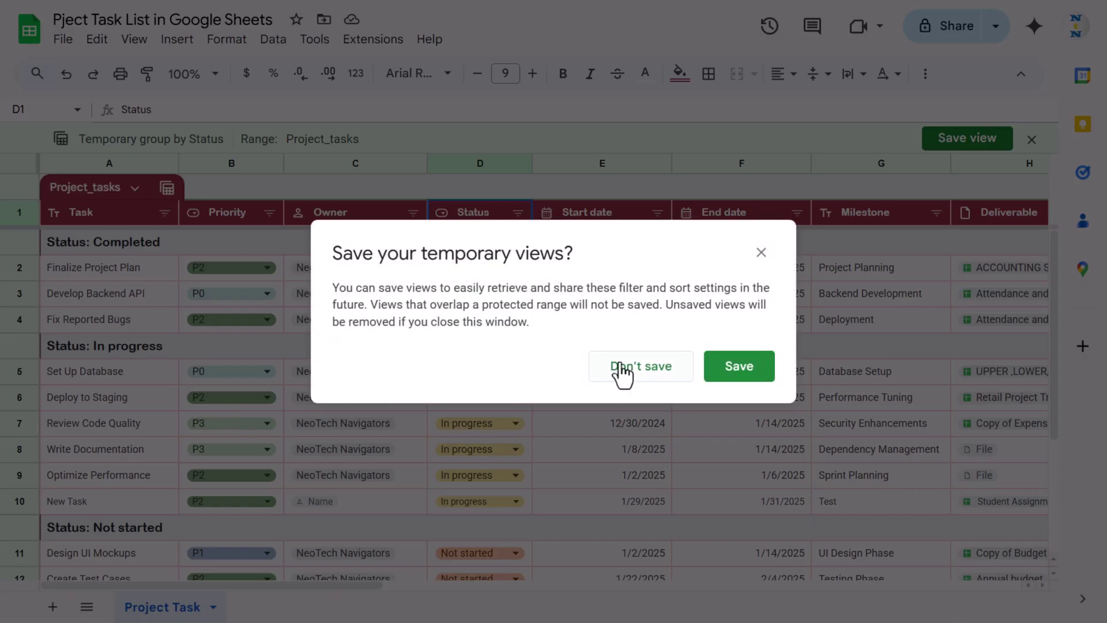
{"action": "left_click", "coordinate": [740, 352]}
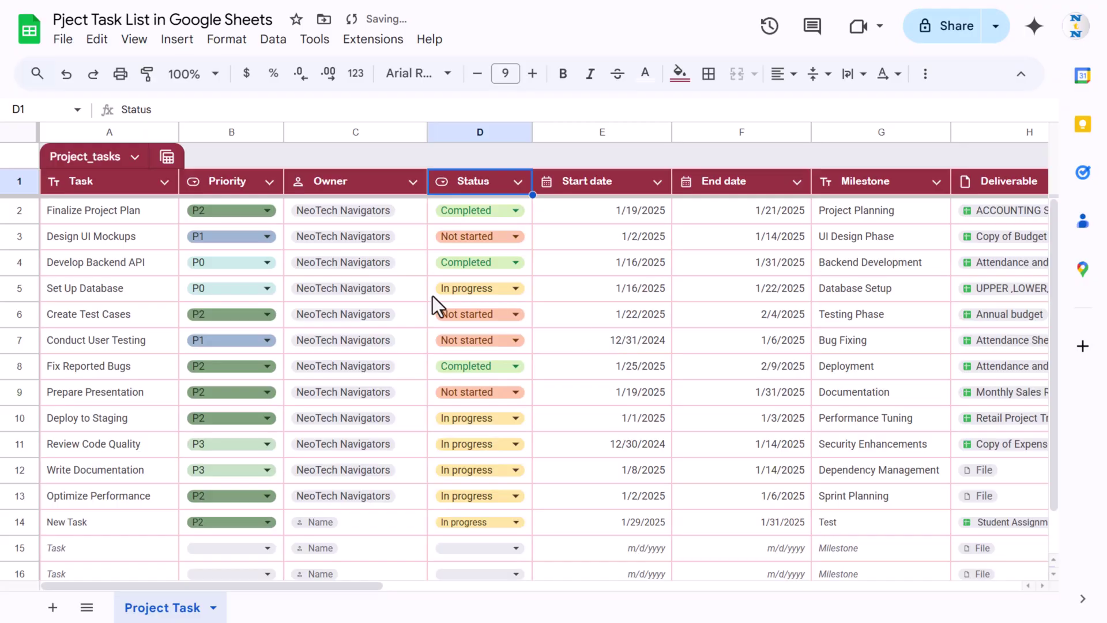
{"action": "left_click", "coordinate": [166, 158]}
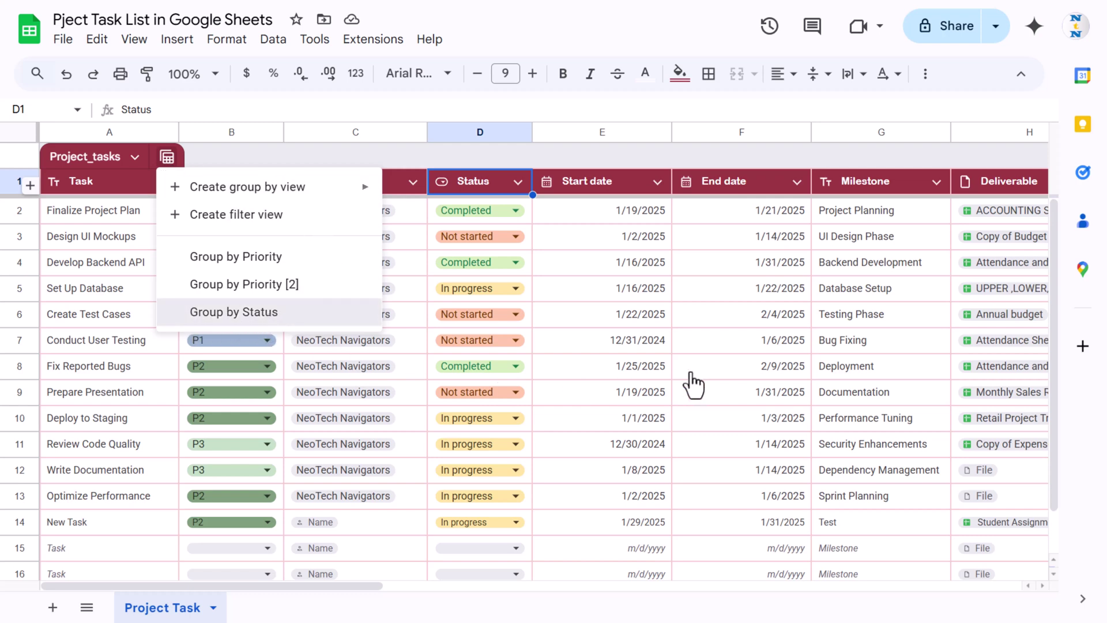
{"action": "left_click", "coordinate": [233, 312]}
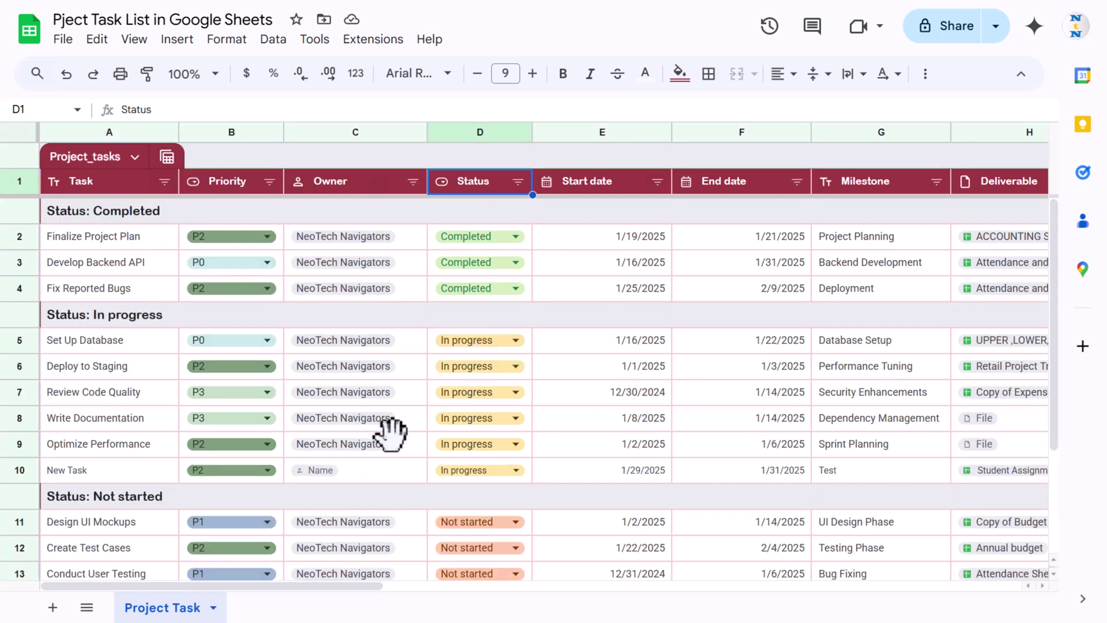
{"action": "scroll", "coordinate": [414, 441], "scroll_direction": "down", "scroll_amount": 2}
{"action": "scroll", "coordinate": [413, 422], "scroll_direction": "up", "scroll_amount": 4}
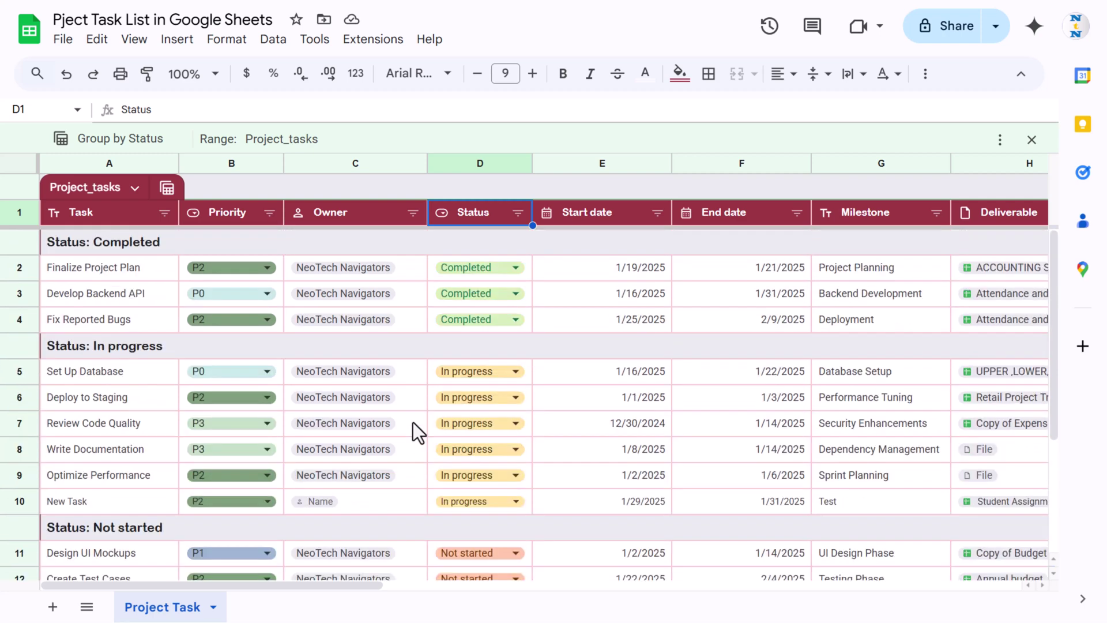
{"action": "left_click", "coordinate": [168, 190]}
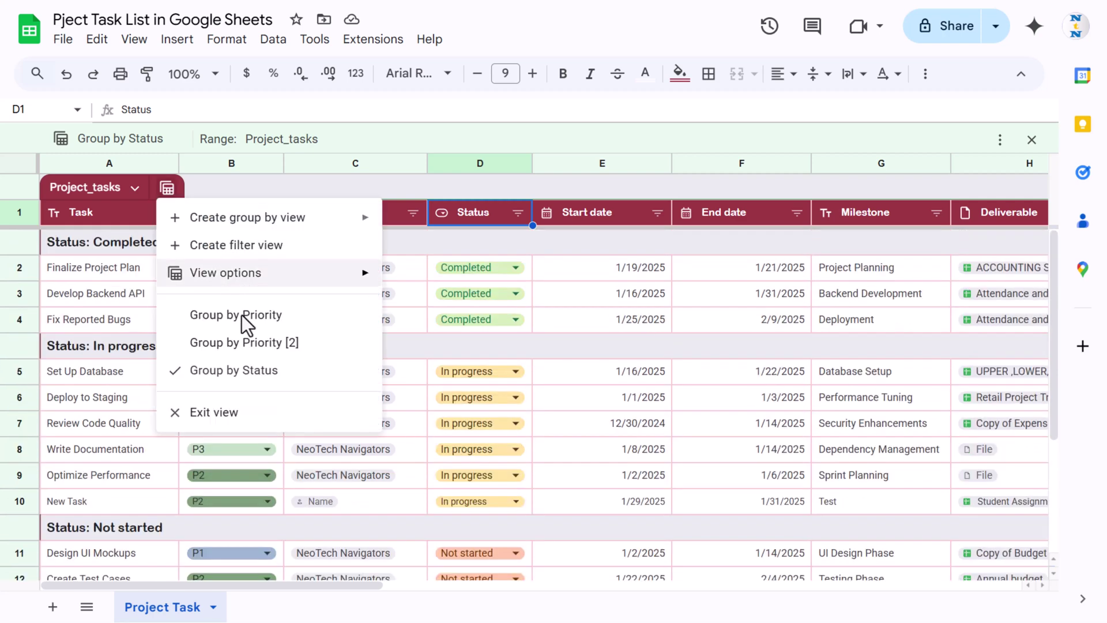
{"action": "left_click", "coordinate": [219, 411]}
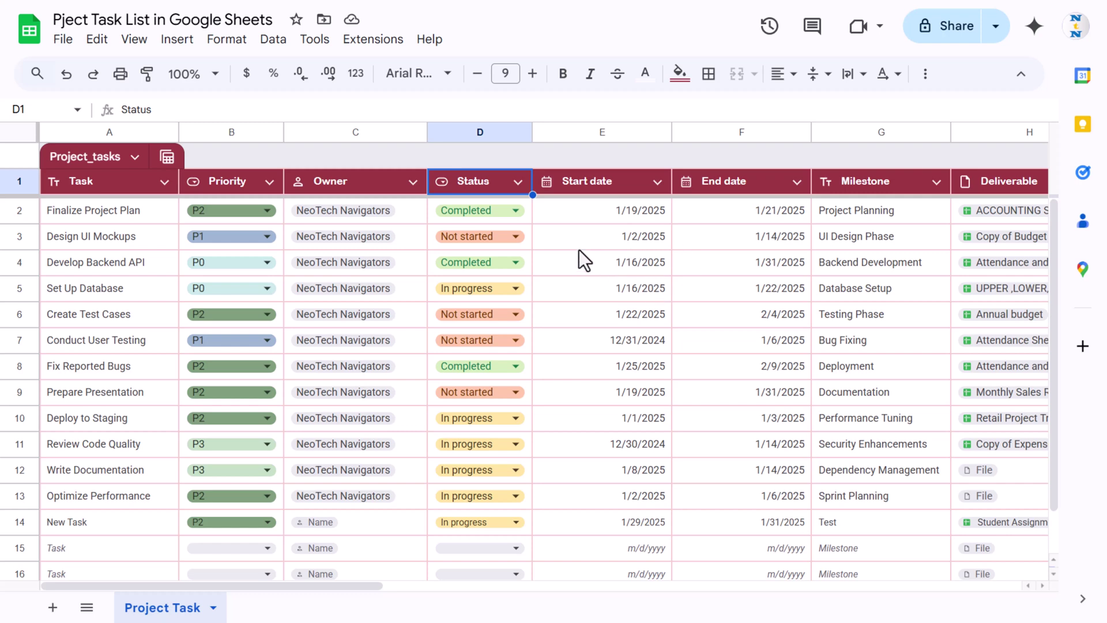
Add a new sheet and insert the Project tasks table template starting at A2
{"action": "left_click", "coordinate": [55, 610]}
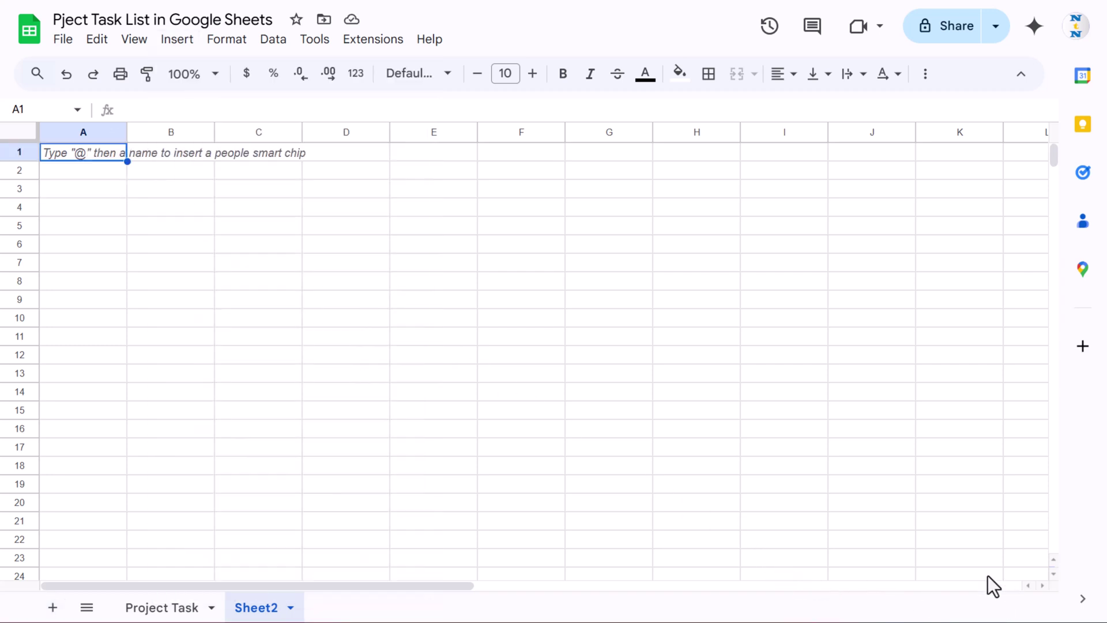
{"action": "left_click", "coordinate": [55, 171]}
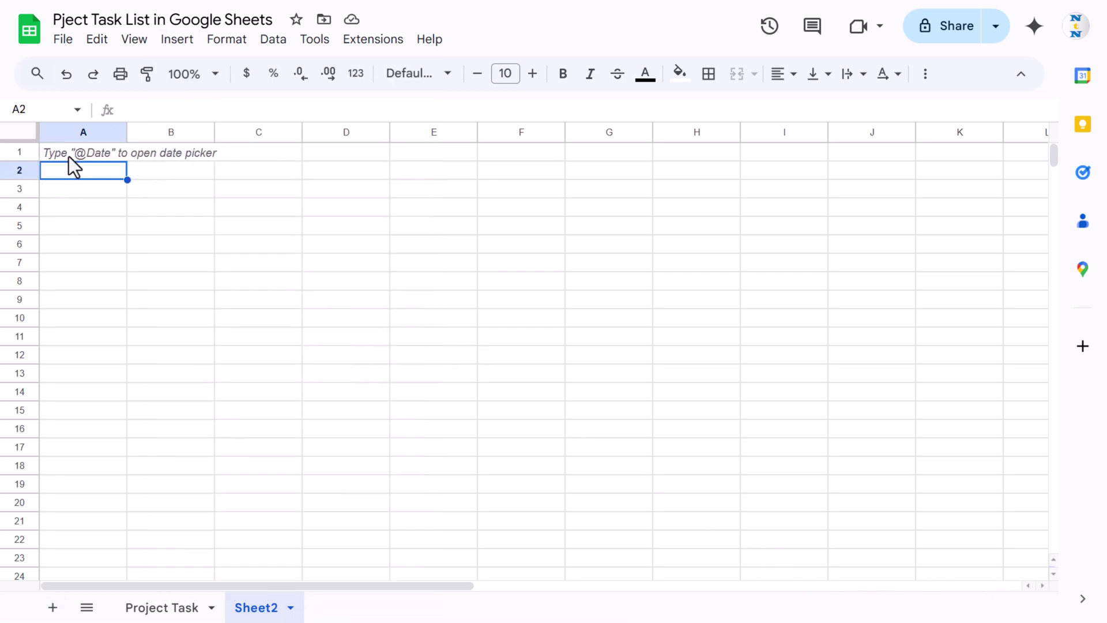
{"action": "left_click", "coordinate": [176, 42]}
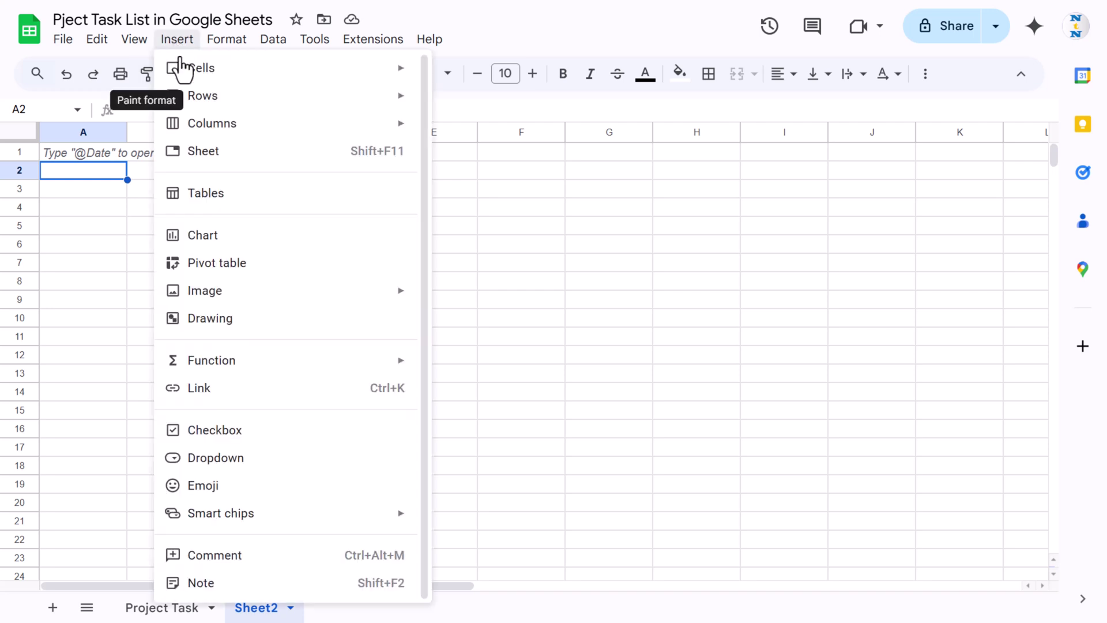
{"action": "left_click", "coordinate": [217, 197]}
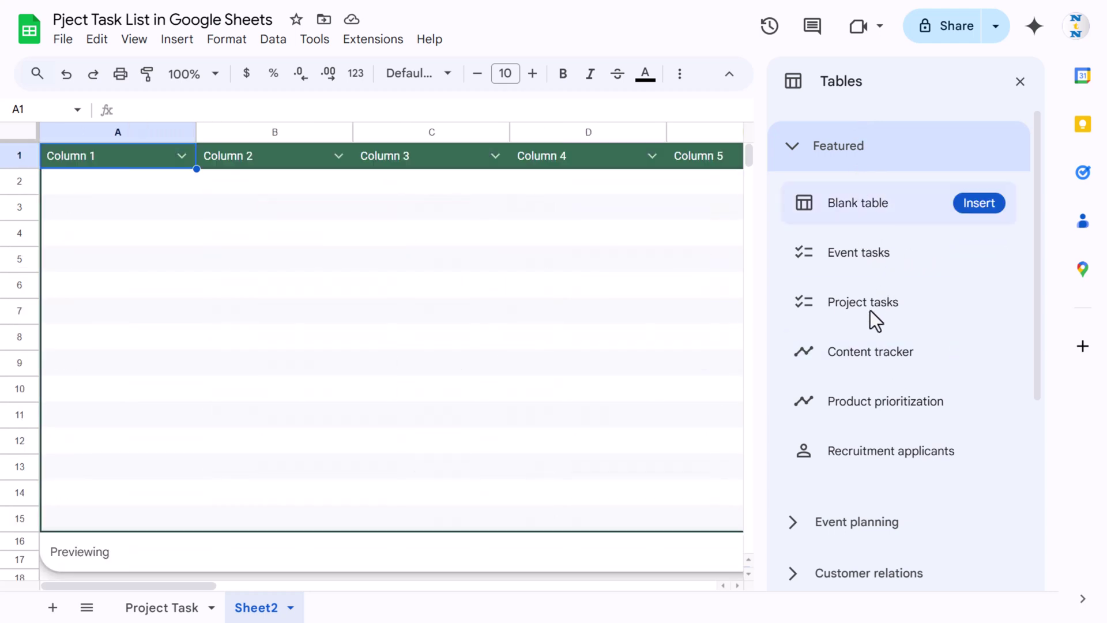
{"action": "scroll", "coordinate": [870, 310], "scroll_direction": "down", "scroll_amount": 2}
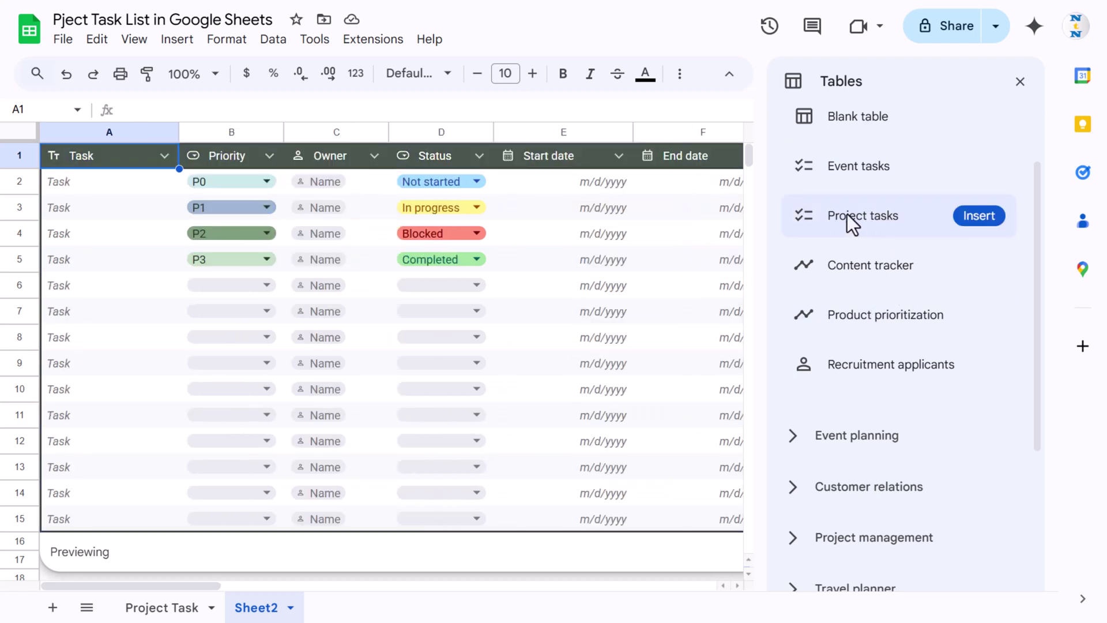
{"action": "left_click", "coordinate": [980, 216]}
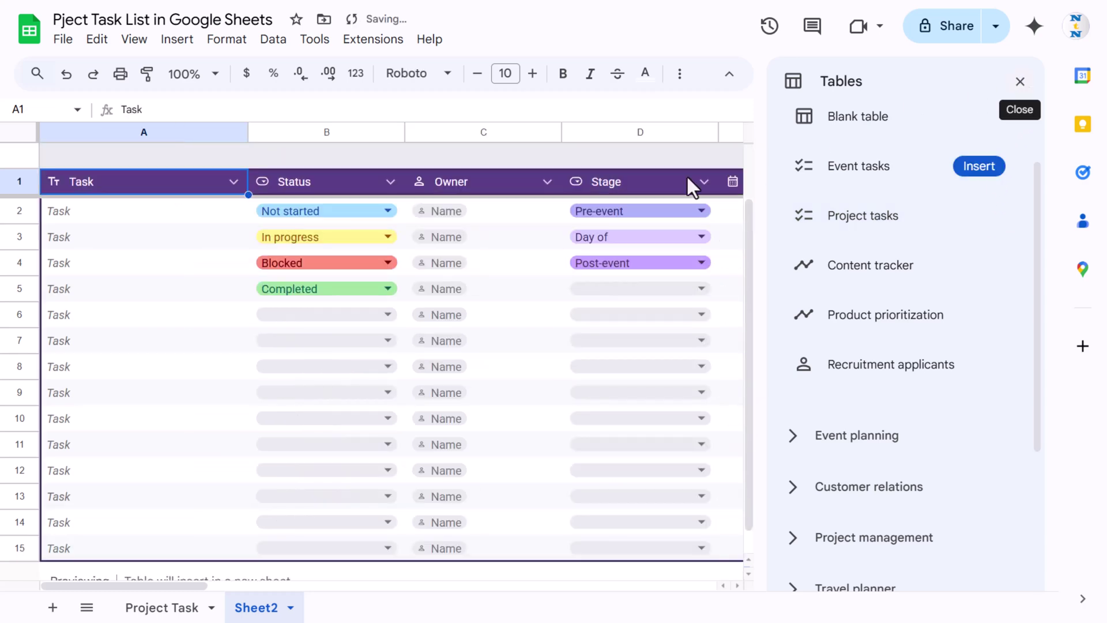
{"action": "left_click", "coordinate": [1020, 82]}
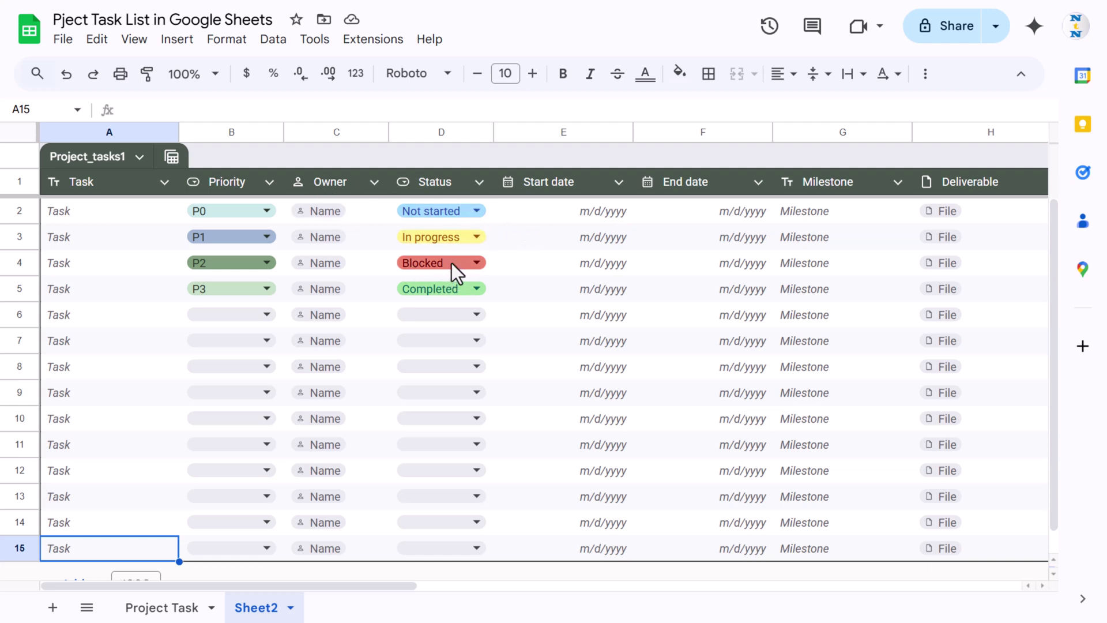
Remove the Blocked status option and colour Not started pink, In progress yellow, Completed light green
{"action": "left_click", "coordinate": [475, 207]}
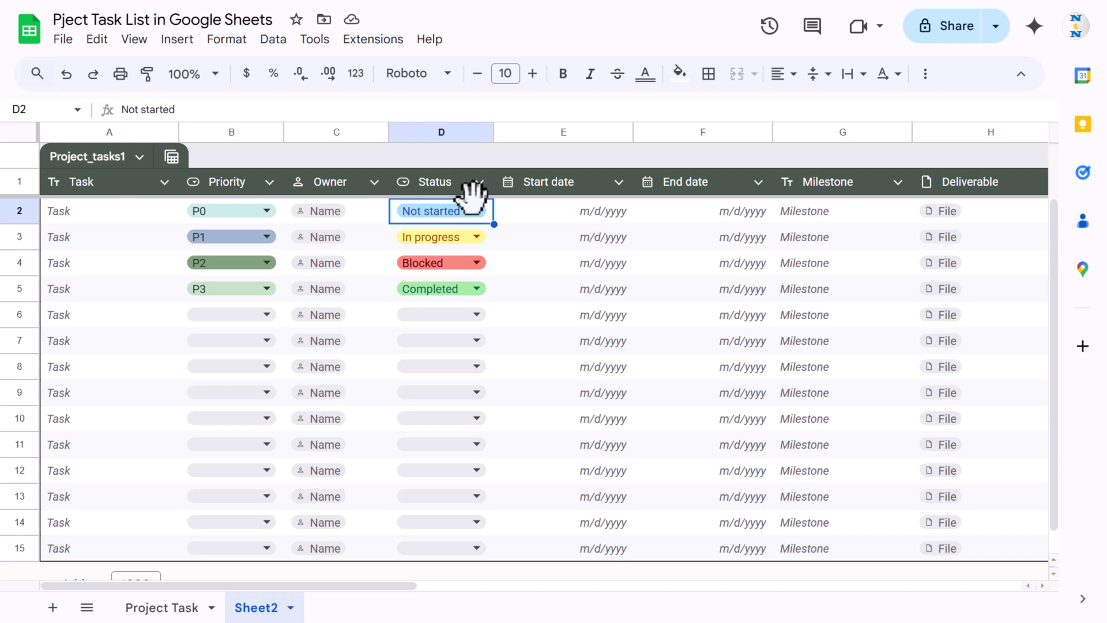
{"action": "key", "text": "ctrl+shift+Down"}
{"action": "key", "text": "ctrl+shift+Down"}
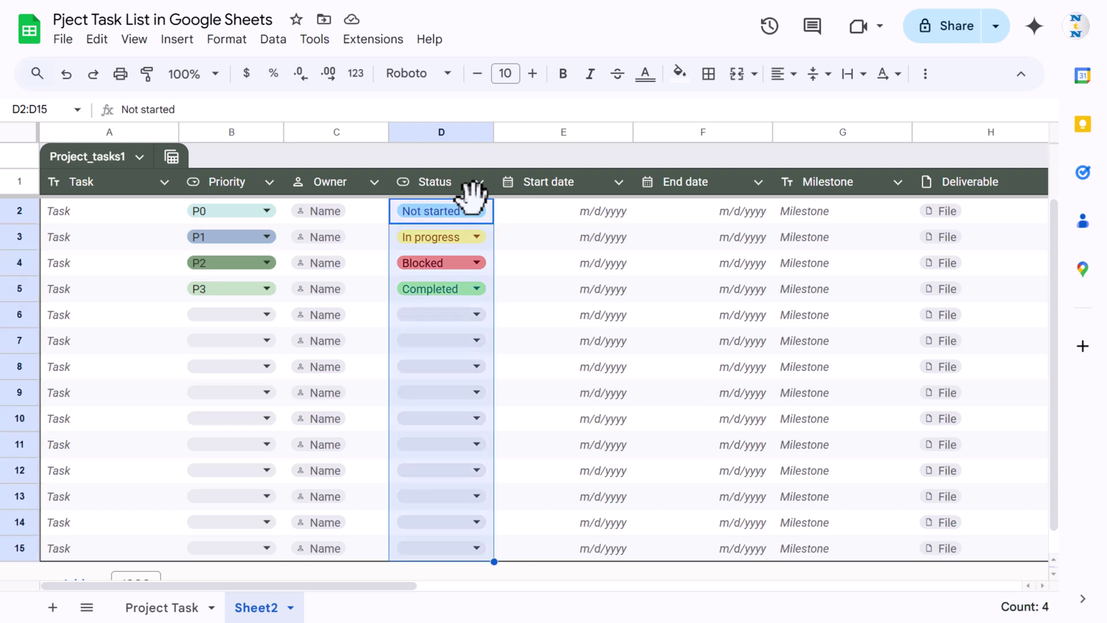
{"action": "right_click", "coordinate": [451, 299]}
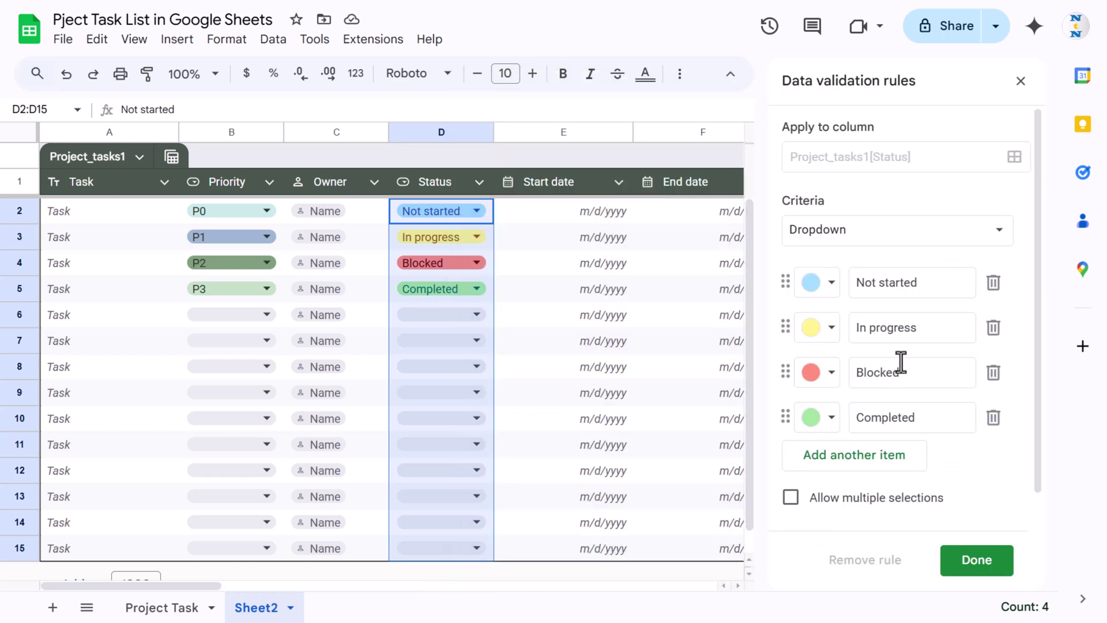
{"action": "left_click", "coordinate": [993, 372]}
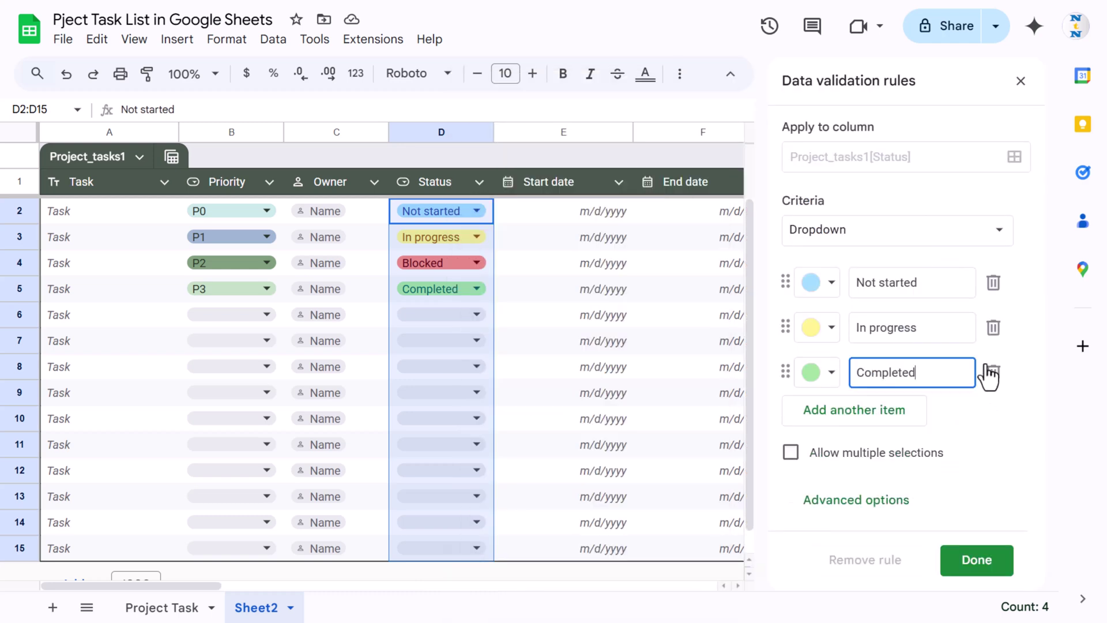
{"action": "left_click", "coordinate": [829, 286]}
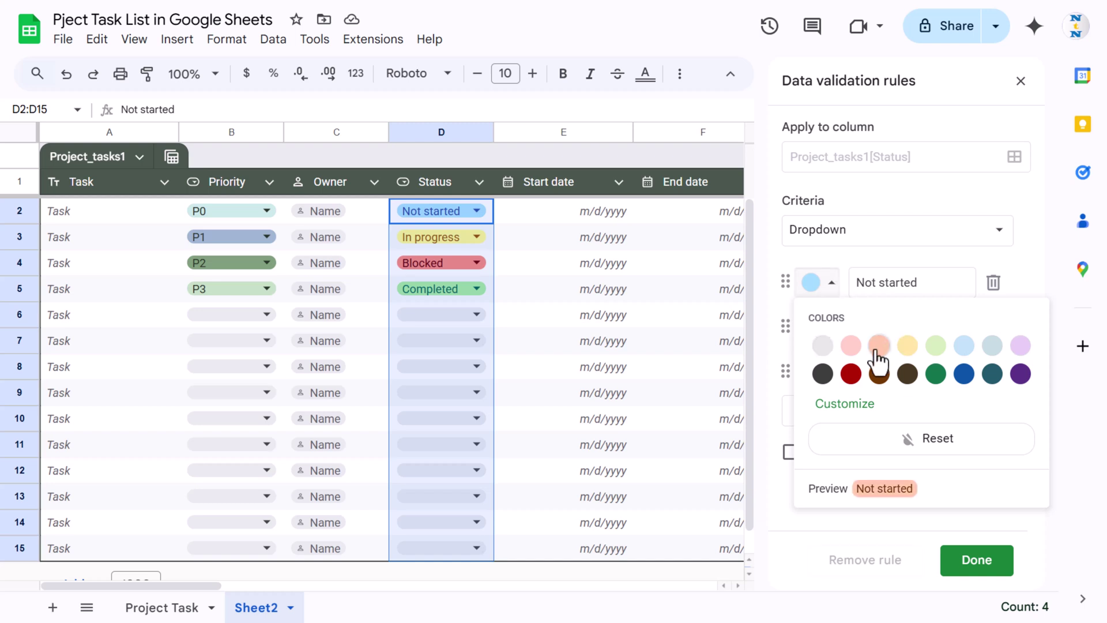
{"action": "left_click", "coordinate": [851, 346]}
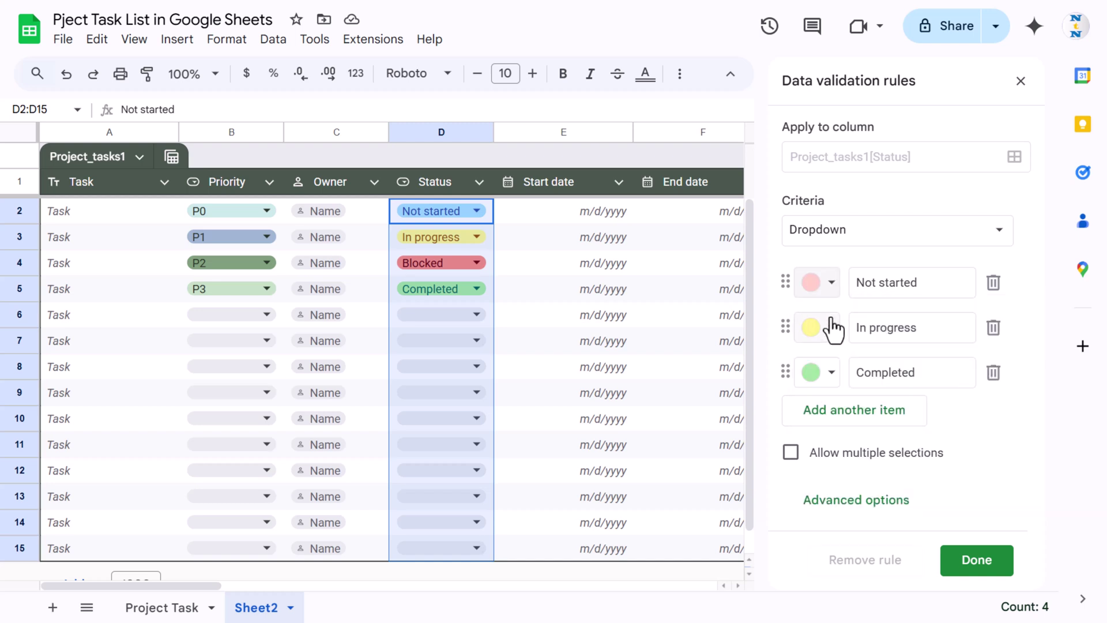
{"action": "left_click", "coordinate": [830, 327]}
{"action": "left_click", "coordinate": [908, 391]}
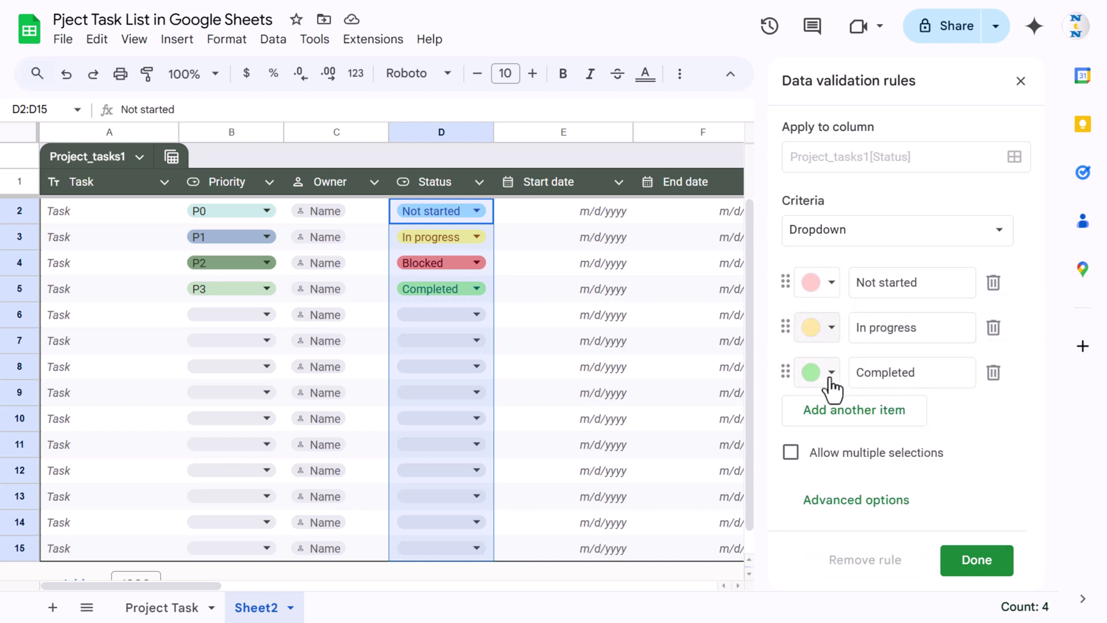
{"action": "left_click", "coordinate": [826, 373]}
{"action": "left_click", "coordinate": [940, 433]}
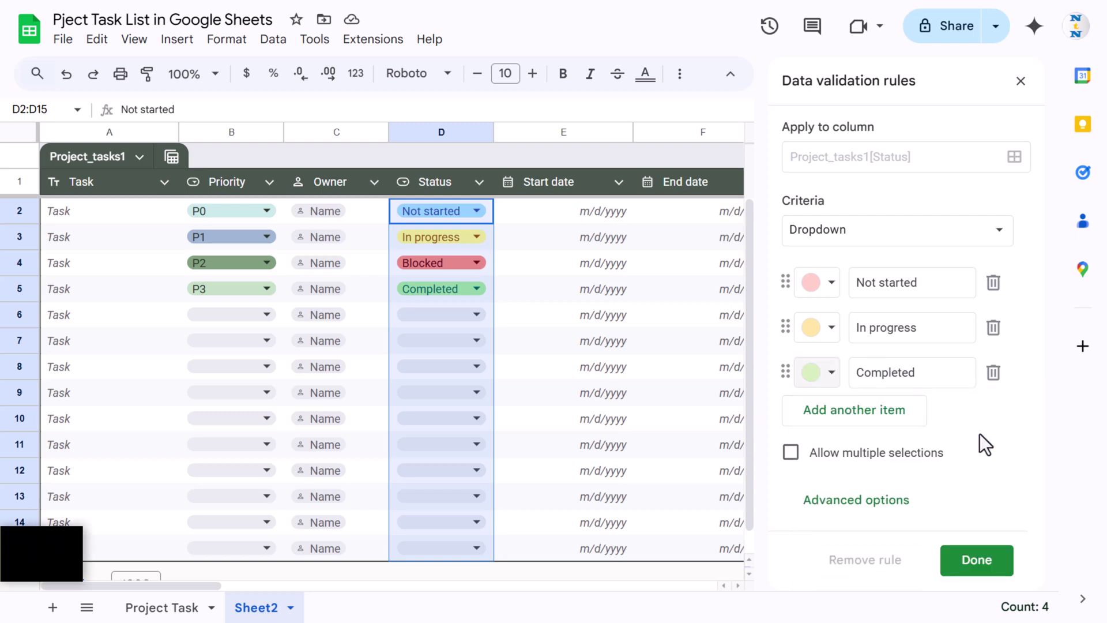
{"action": "left_click", "coordinate": [976, 559]}
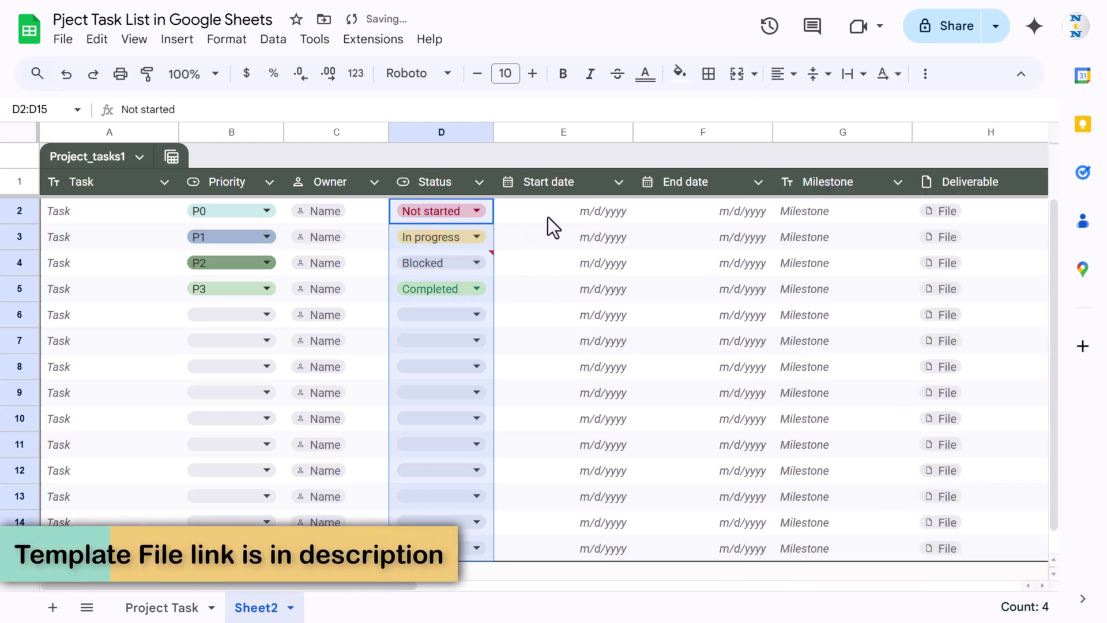
Change cell D4's status from Blocked to Not started
{"action": "double_click", "coordinate": [476, 261]}
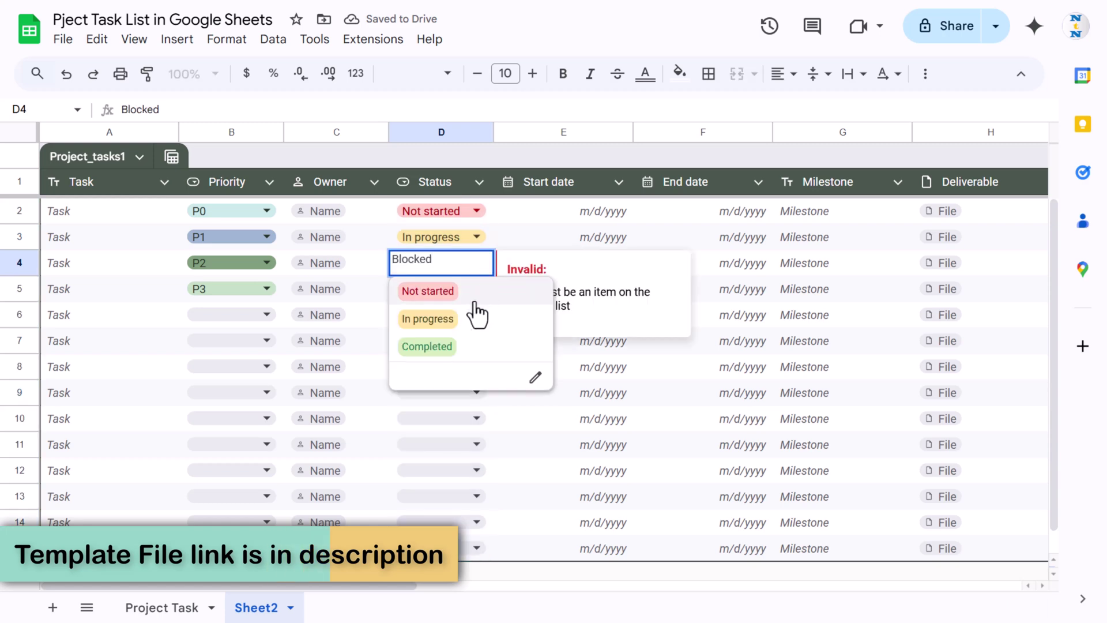
{"action": "left_click", "coordinate": [482, 296]}
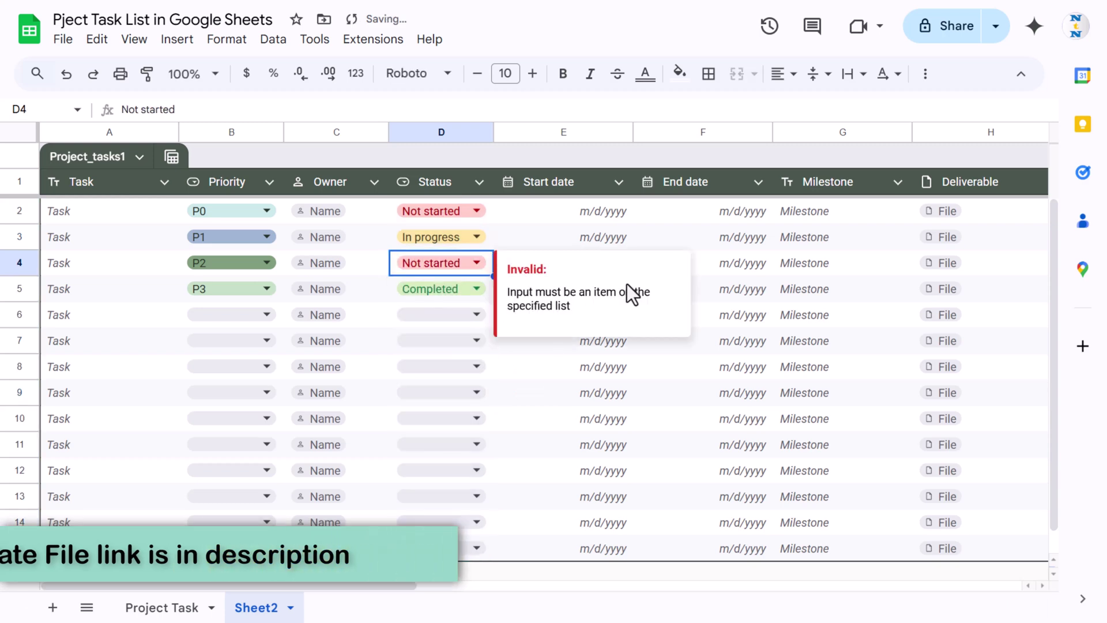
{"action": "left_click", "coordinate": [113, 212]}
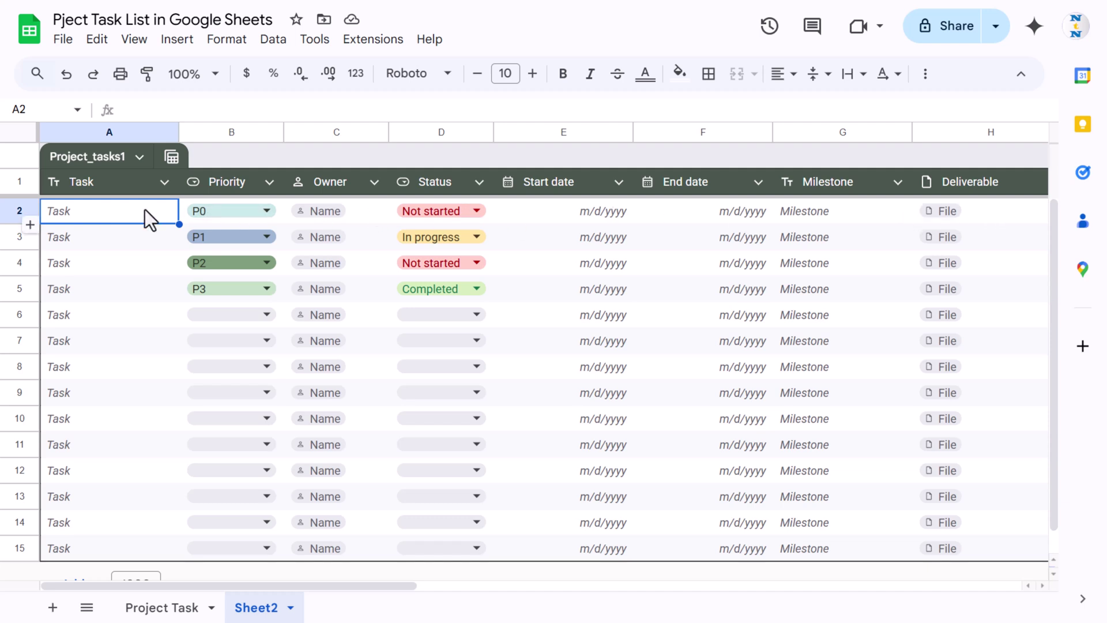
{"action": "left_click", "coordinate": [105, 185]}
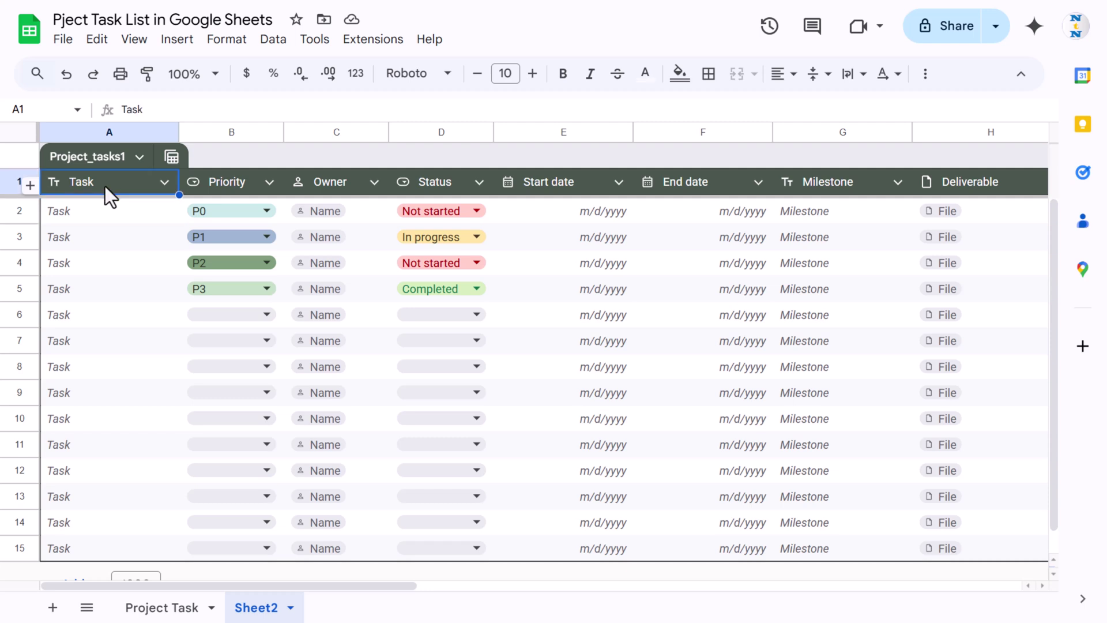
{"action": "left_click", "coordinate": [531, 237]}
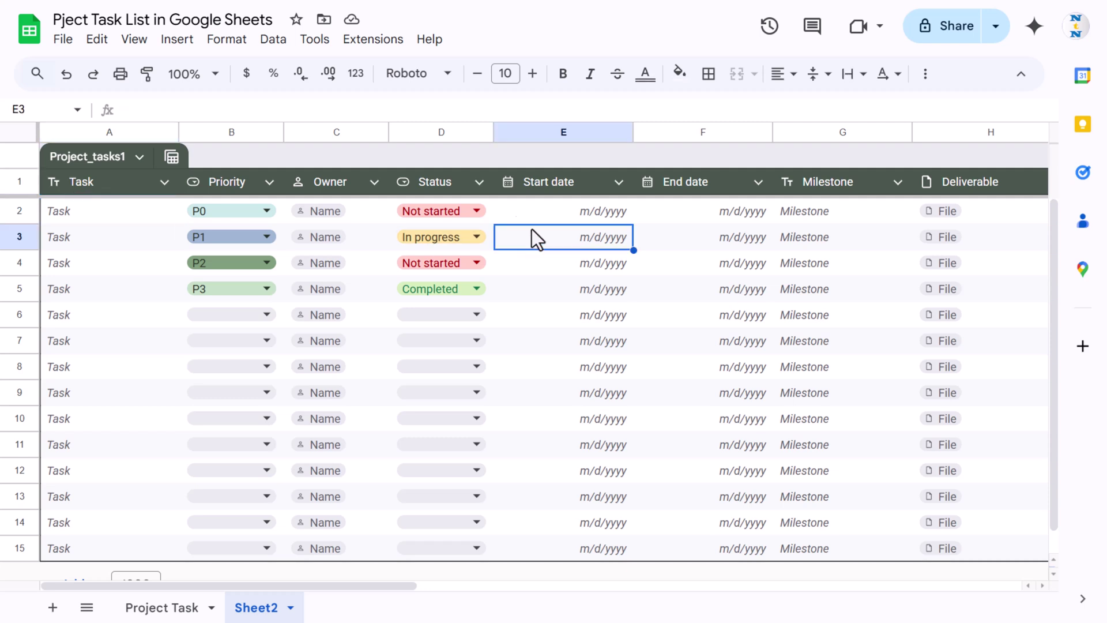
Try alternating-colour styles on the table, including a teal header and light blue-grey Color 1
{"action": "left_click", "coordinate": [681, 74]}
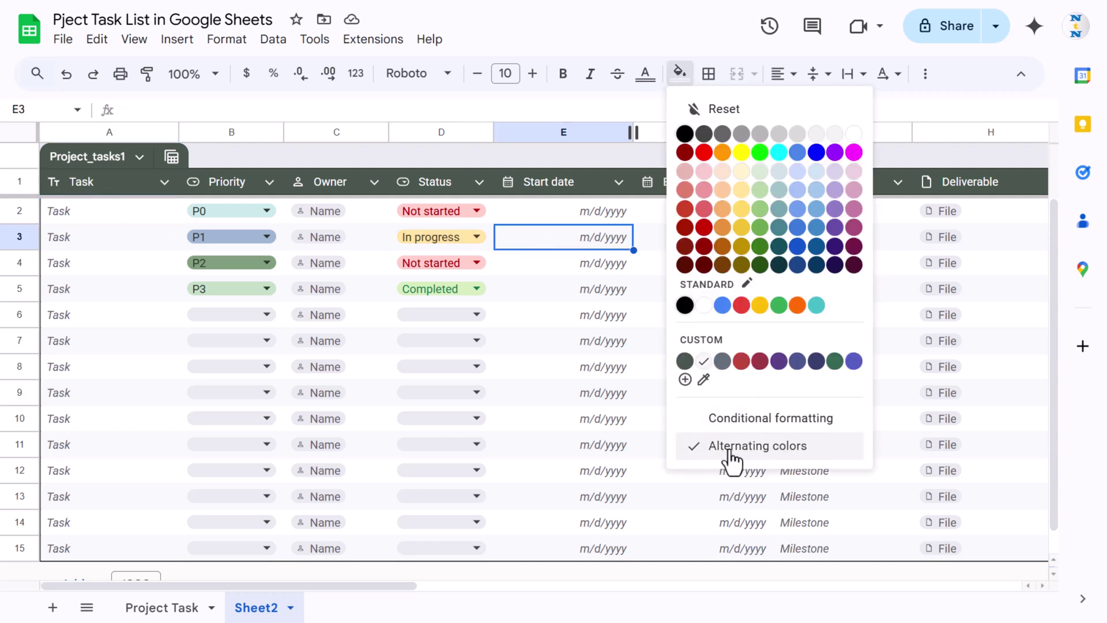
{"action": "left_click", "coordinate": [778, 450]}
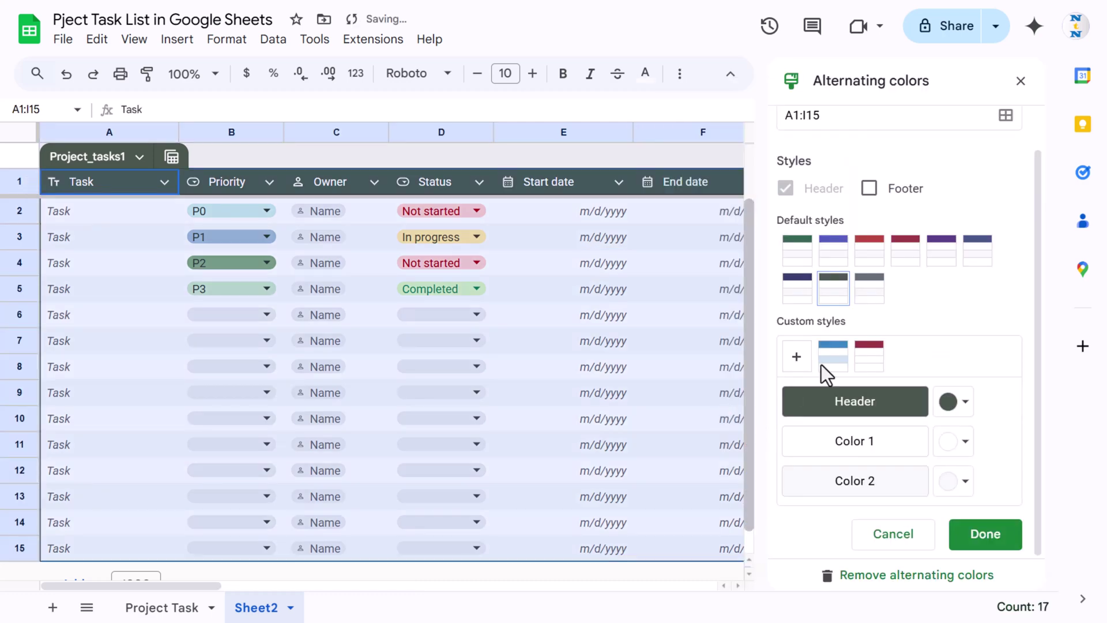
{"action": "left_click", "coordinate": [808, 254]}
{"action": "left_click", "coordinate": [836, 259]}
{"action": "left_click", "coordinate": [870, 259]}
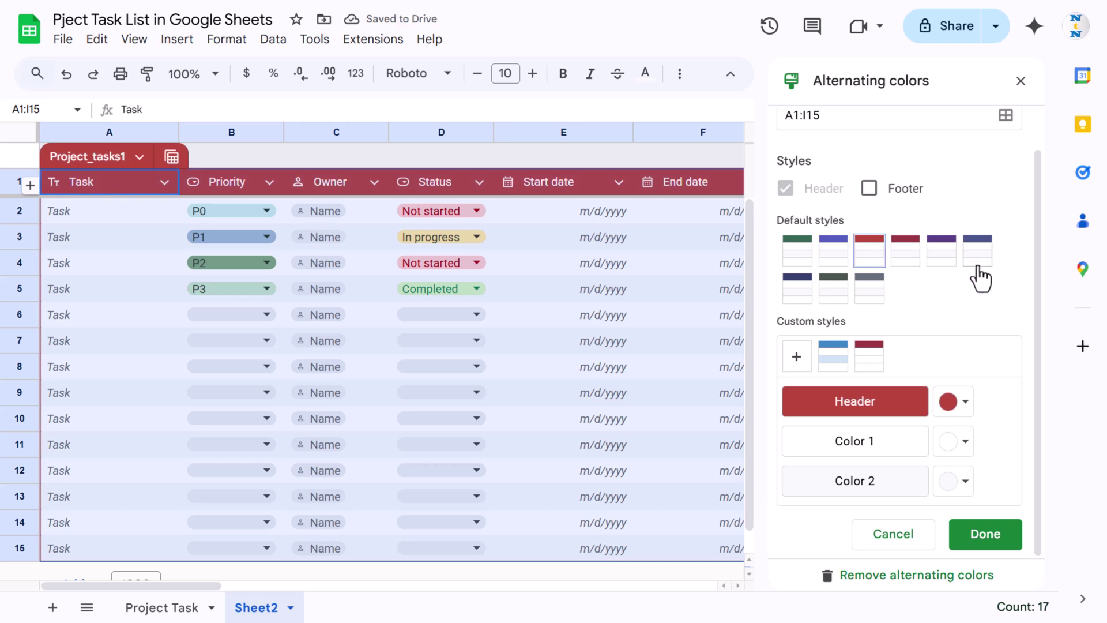
{"action": "left_click", "coordinate": [962, 405]}
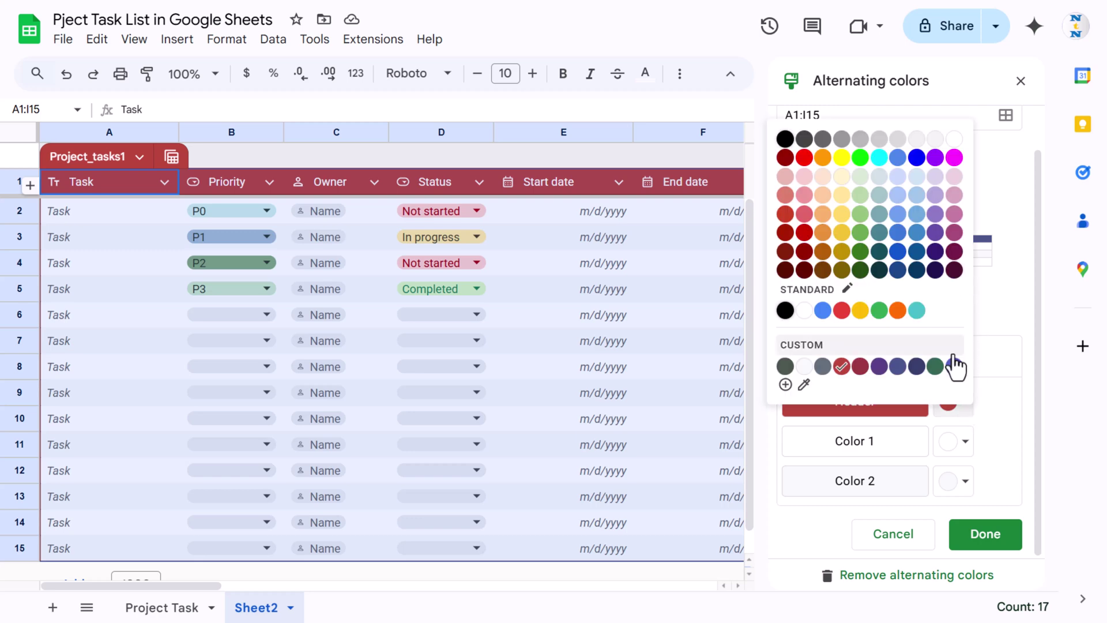
{"action": "left_click", "coordinate": [917, 310]}
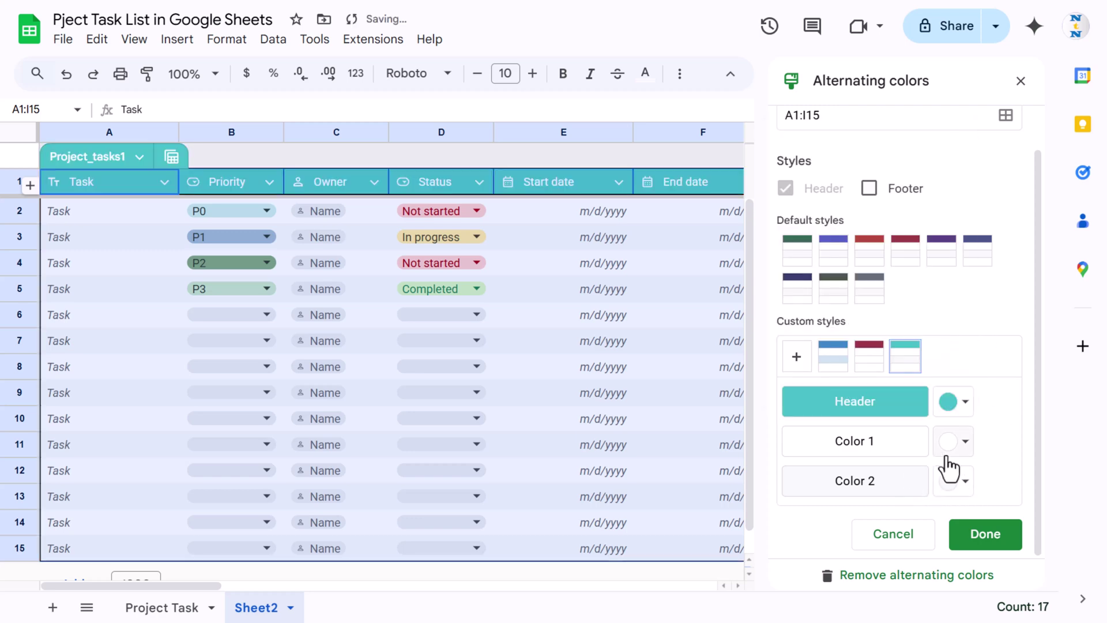
{"action": "left_click", "coordinate": [966, 443]}
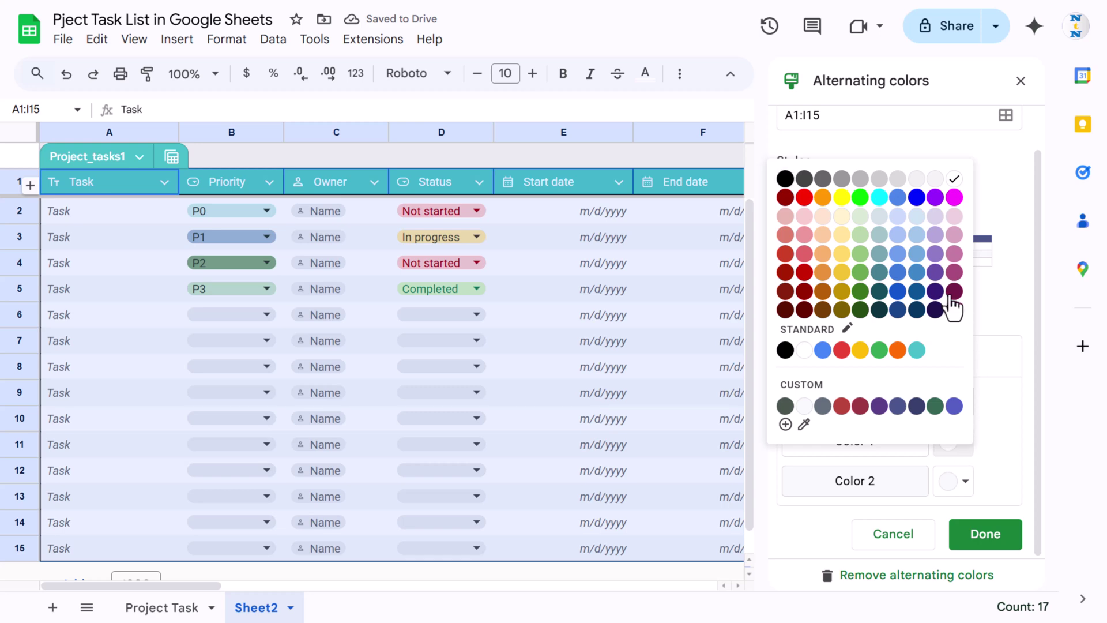
{"action": "left_click", "coordinate": [897, 226]}
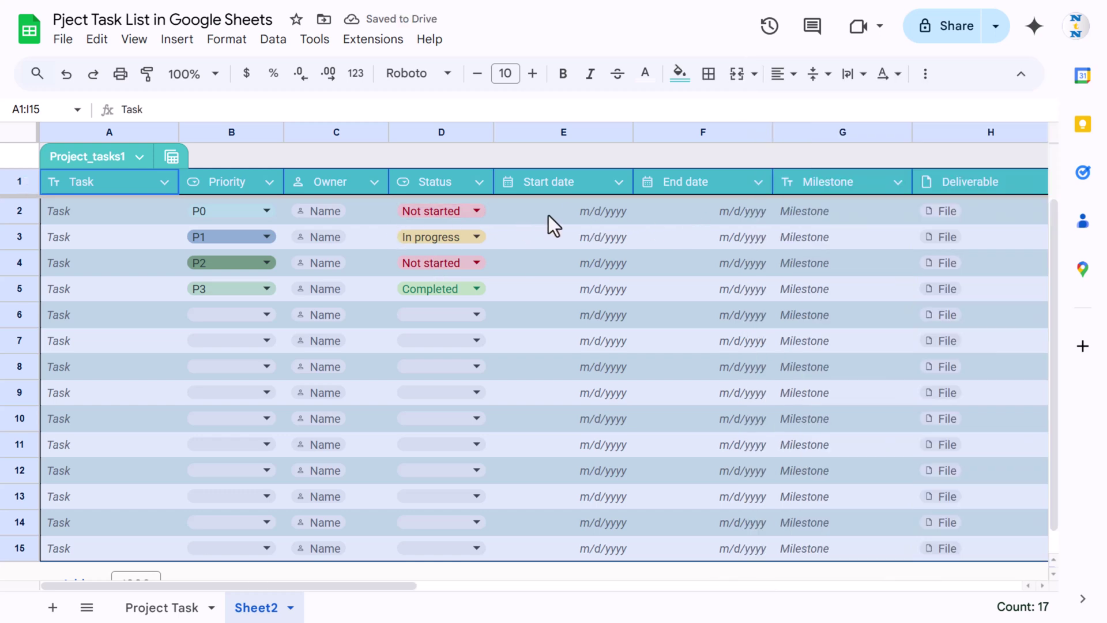
Reapply the red default alternating-colour style to the table
{"action": "left_click", "coordinate": [680, 73]}
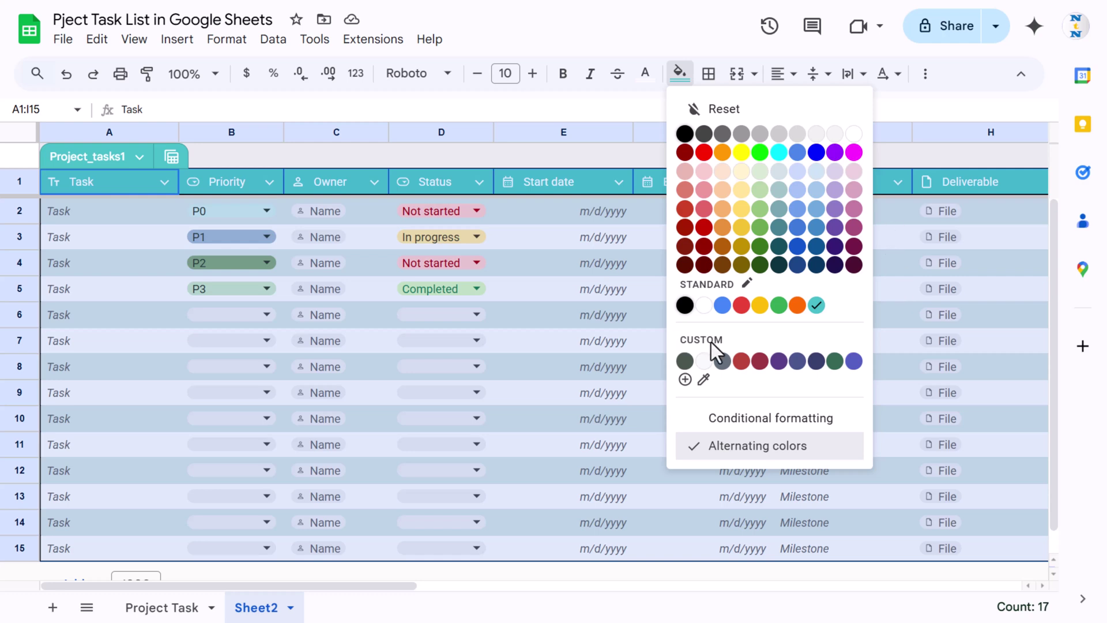
{"action": "left_click", "coordinate": [768, 445]}
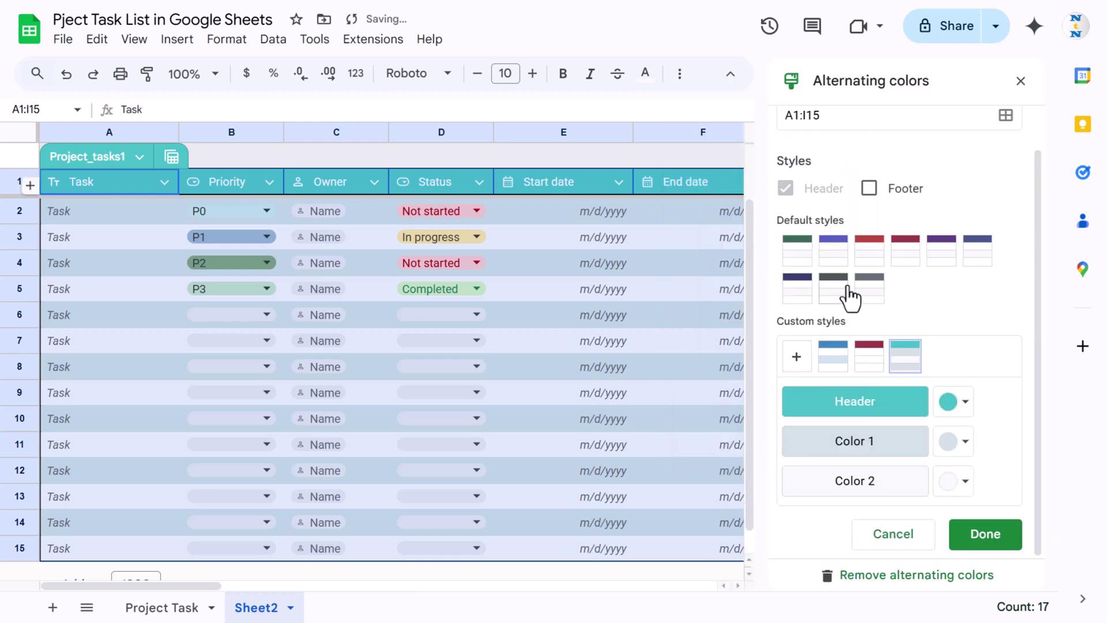
{"action": "left_click", "coordinate": [876, 254]}
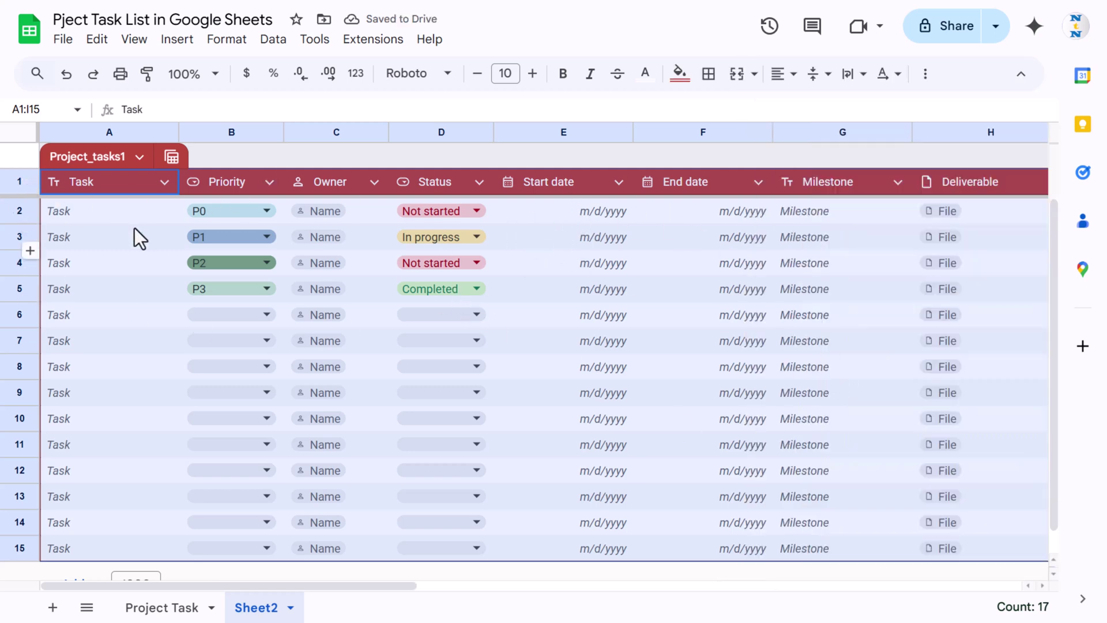
Give every cell in B1:I15 a light pink border
{"action": "key", "text": "ctrl+shift+Right"}
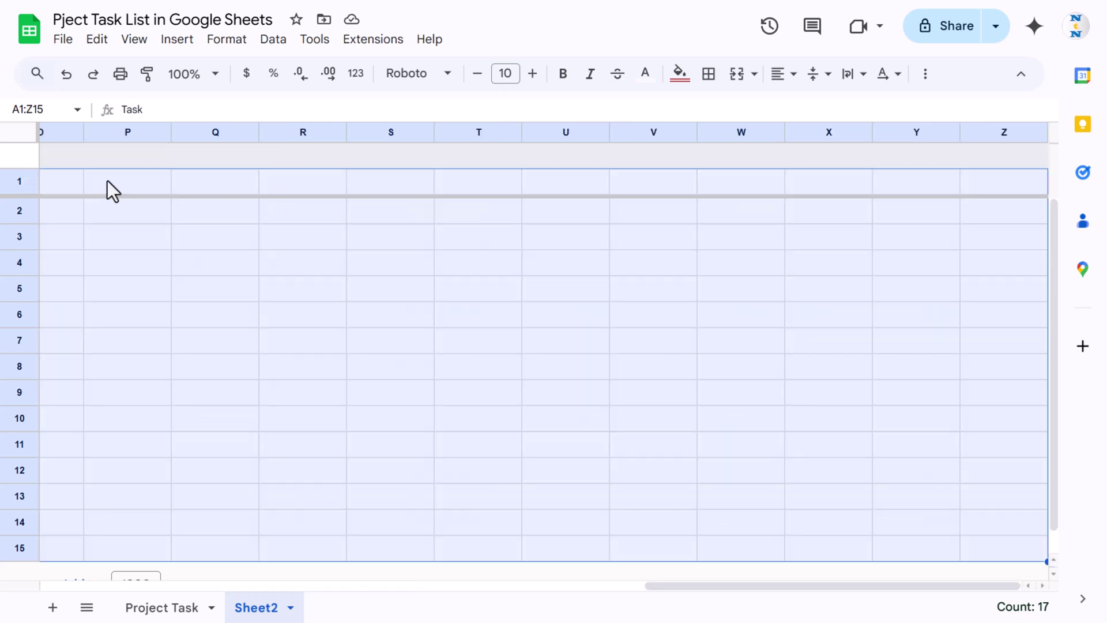
{"action": "key", "text": "Right"}
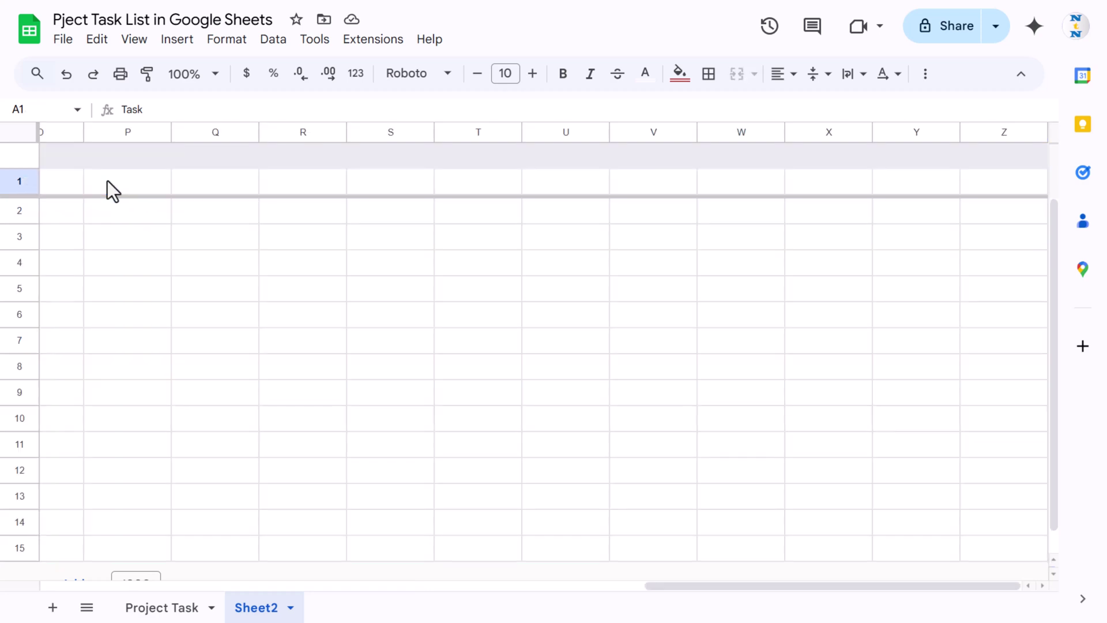
{"action": "key", "text": "ctrl+shift+Right"}
{"action": "key", "text": "ctrl+shift+Down"}
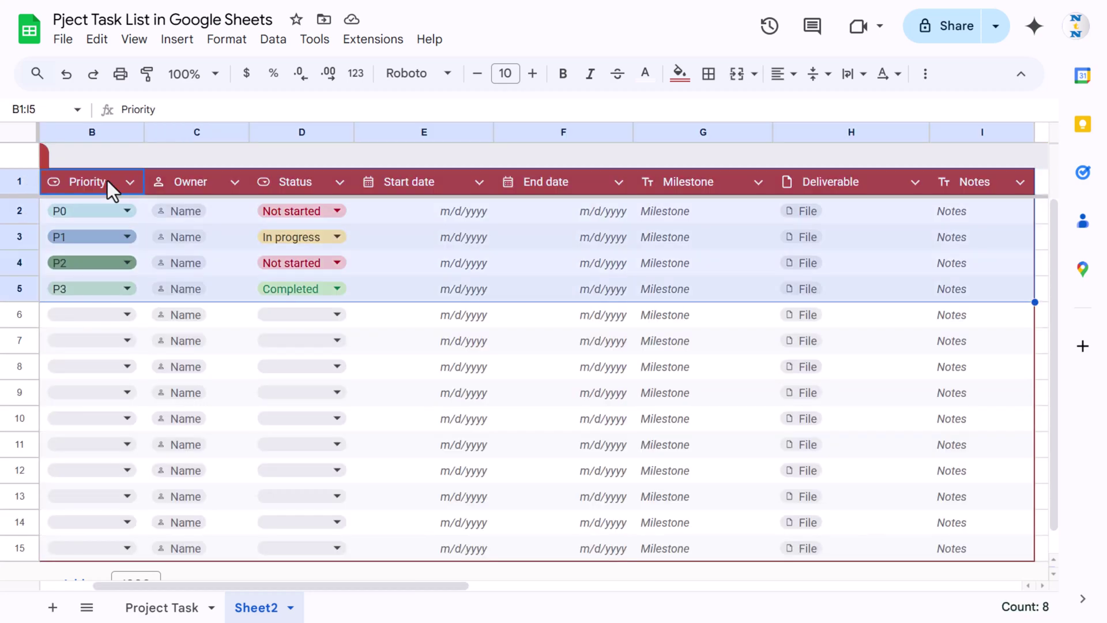
{"action": "key", "text": "ctrl+shift+Down"}
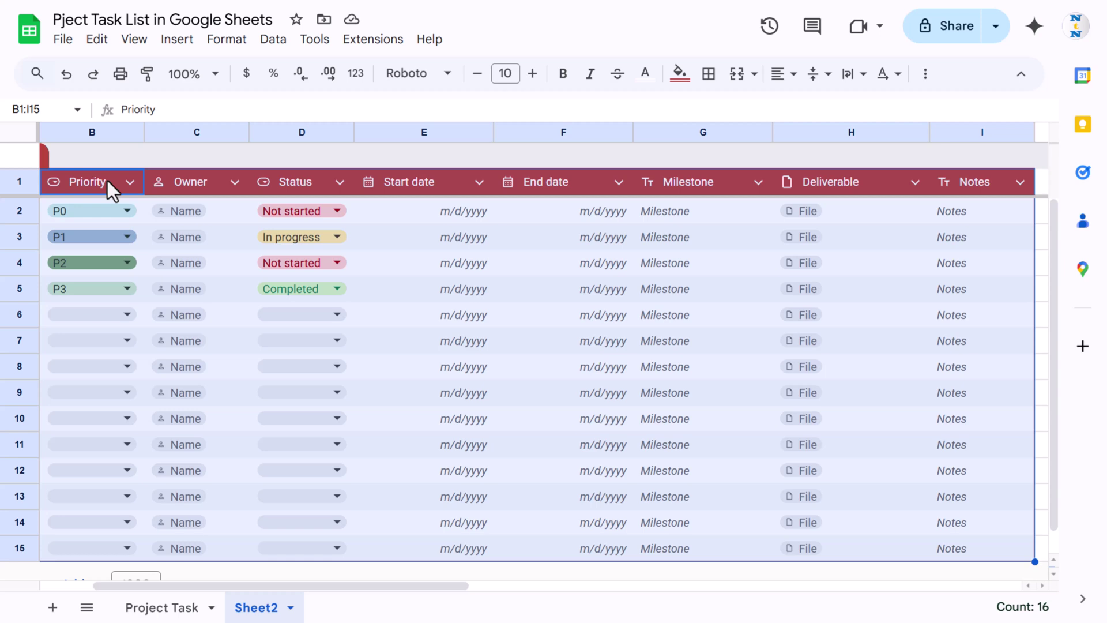
{"action": "left_click", "coordinate": [708, 73]}
{"action": "left_click", "coordinate": [873, 114]}
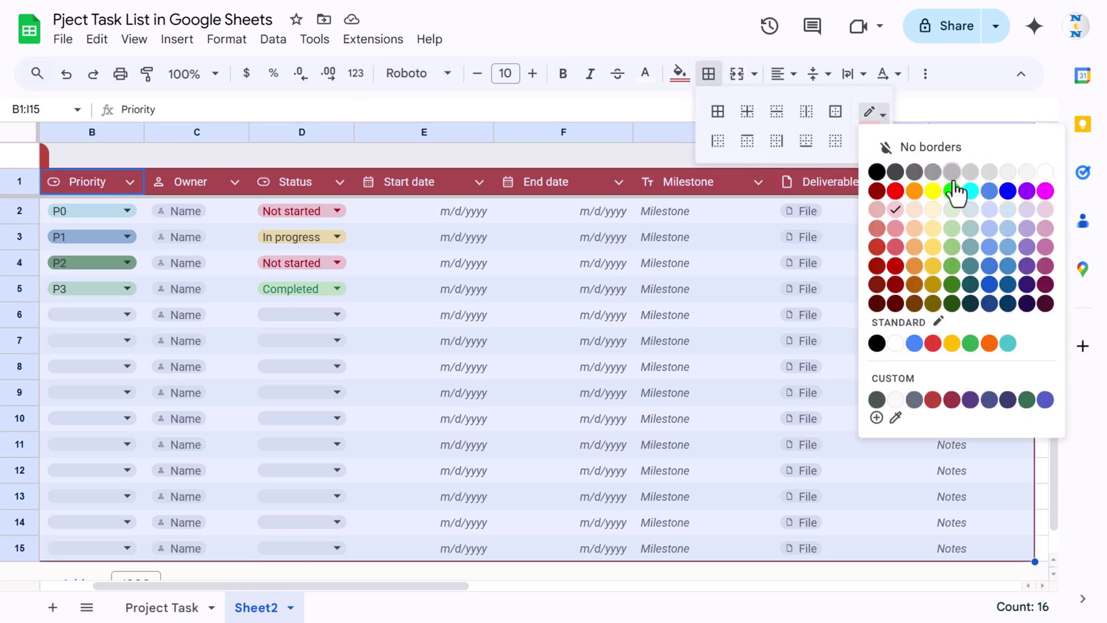
{"action": "left_click", "coordinate": [895, 209]}
{"action": "left_click", "coordinate": [718, 111]}
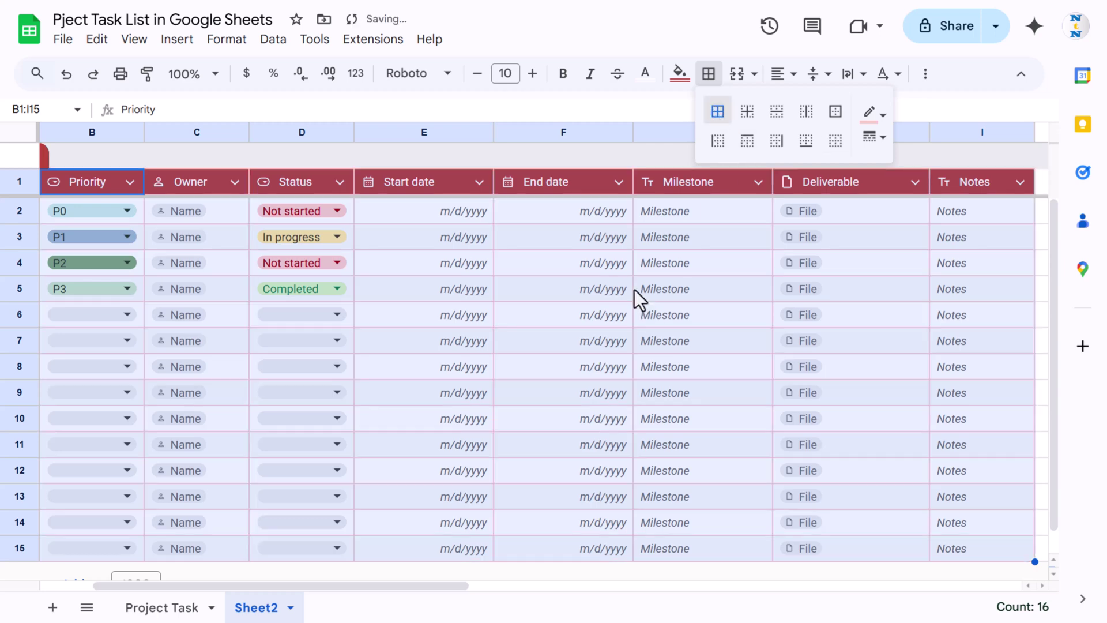
Add pink borders to A2:A15 and type 'Test Task' in A2
{"action": "left_click", "coordinate": [519, 295]}
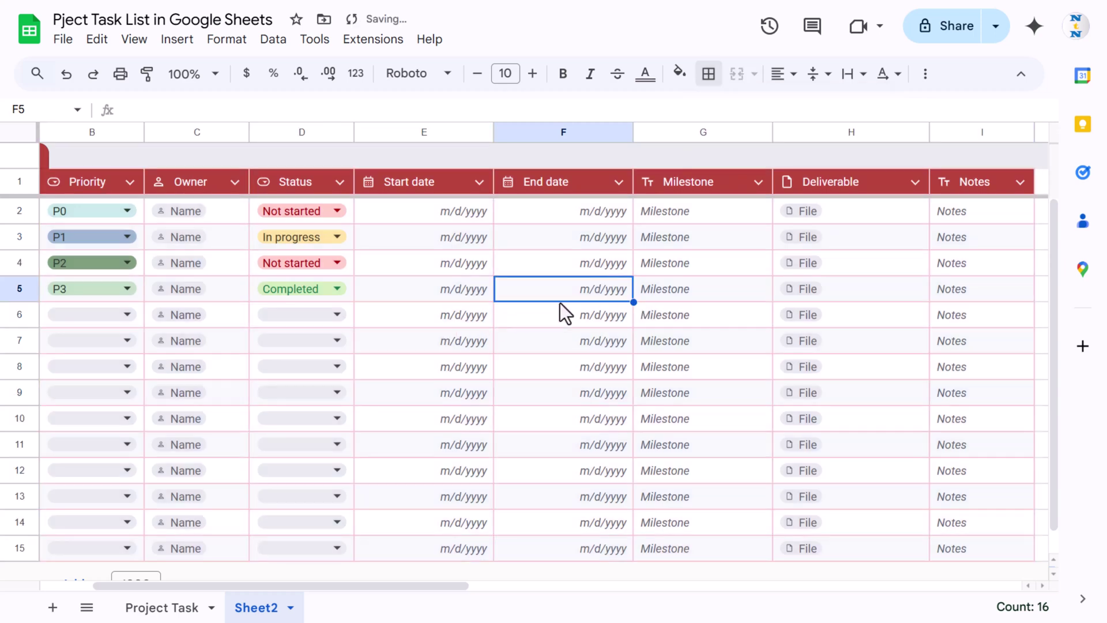
{"action": "key", "text": "Left"}
{"action": "key", "text": "Left"}
{"action": "key", "text": "Left"}
{"action": "key", "text": "Left"}
{"action": "key", "text": "Left"}
{"action": "key", "text": "Up"}
{"action": "key", "text": "Up"}
{"action": "key", "text": "Up"}
{"action": "key", "text": "Up"}
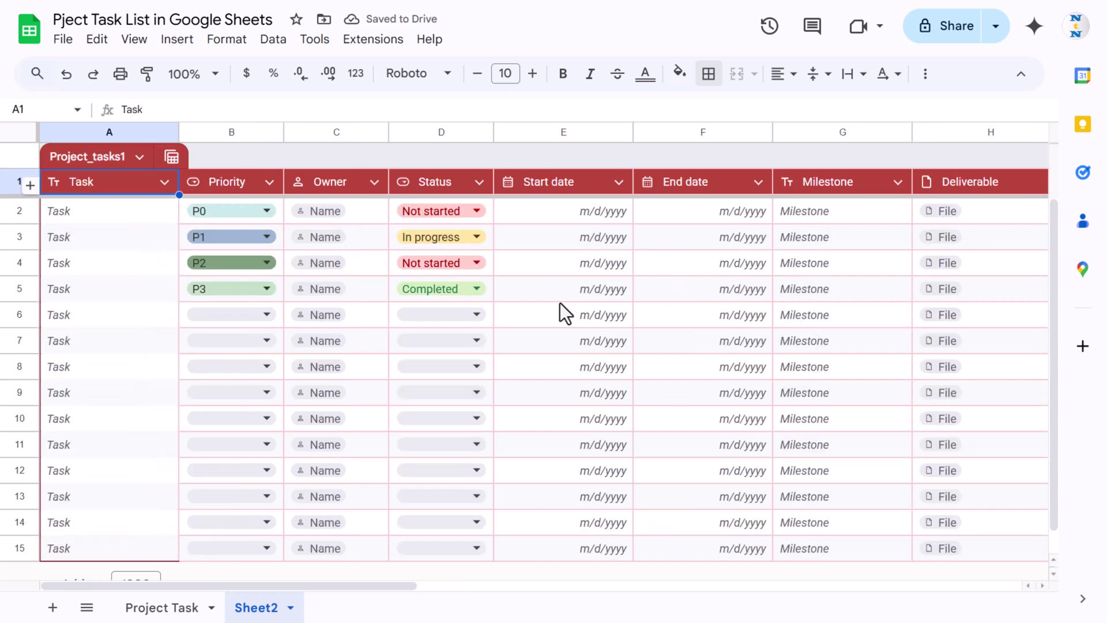
{"action": "key", "text": "Down"}
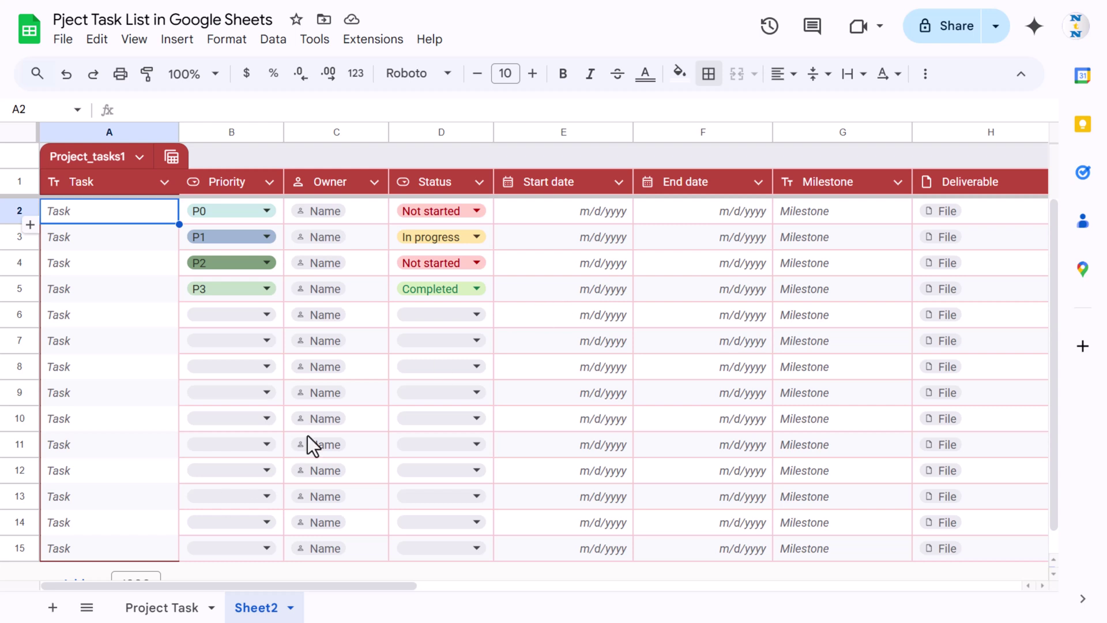
{"action": "key", "text": "ctrl+shift+Down"}
{"action": "left_click", "coordinate": [709, 73]}
{"action": "left_click", "coordinate": [718, 111]}
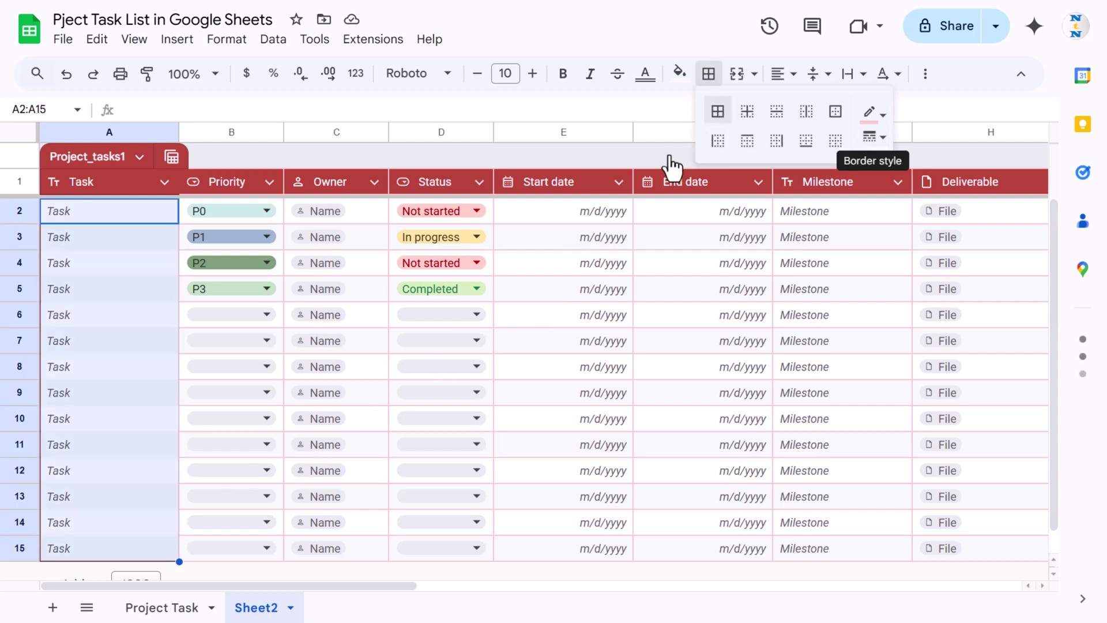
{"action": "left_click", "coordinate": [142, 211]}
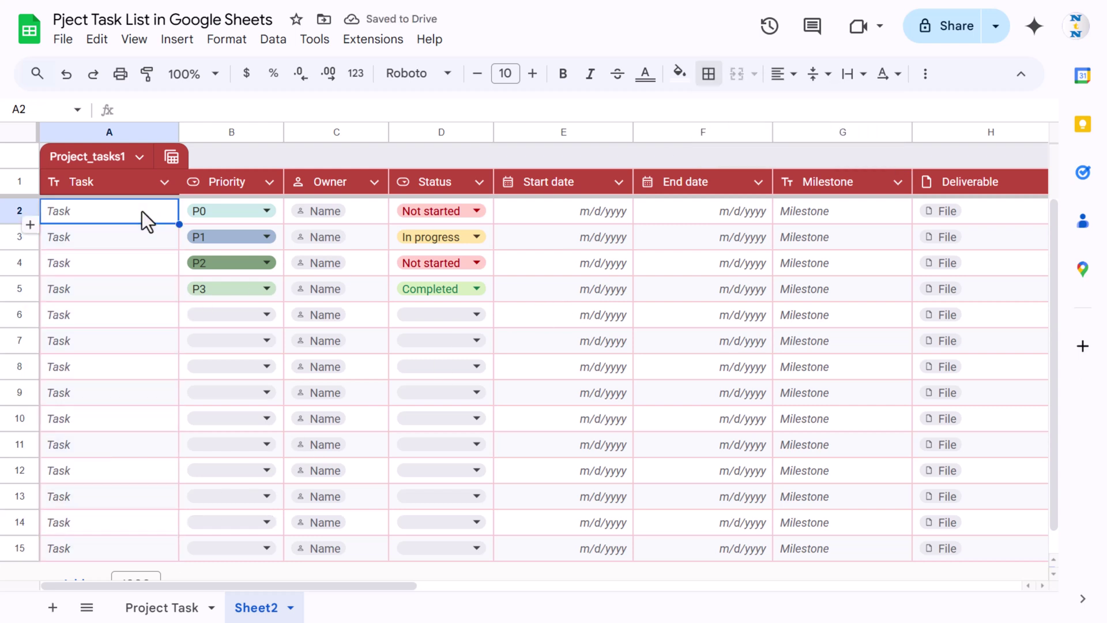
{"action": "type", "text": "Test Task"}
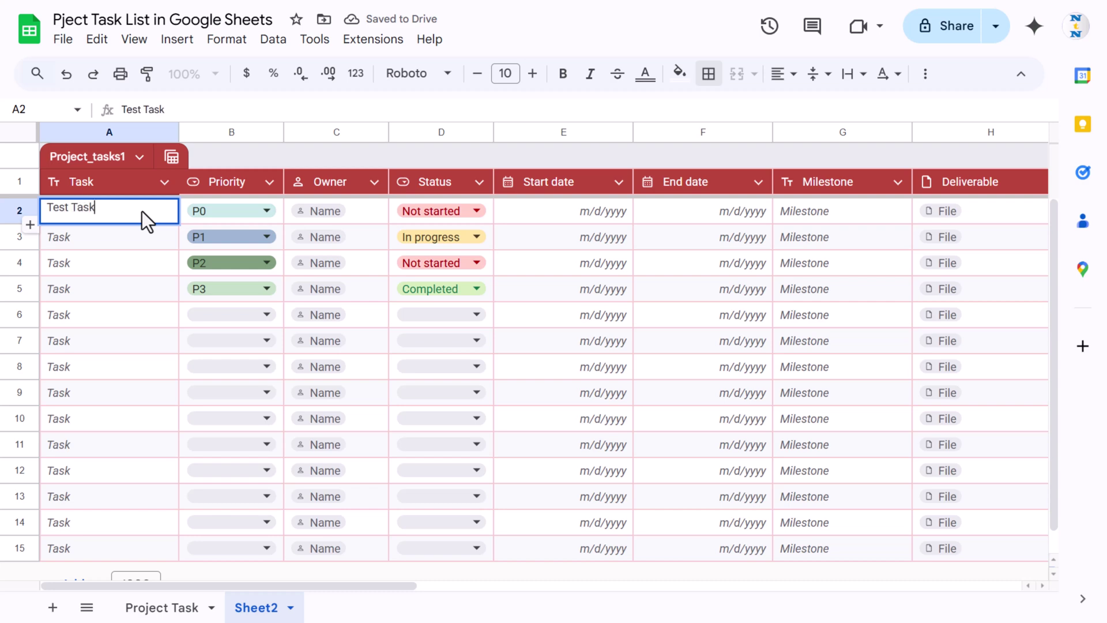
Set the Test Task's status in D2 to In progress
{"action": "left_click", "coordinate": [364, 213]}
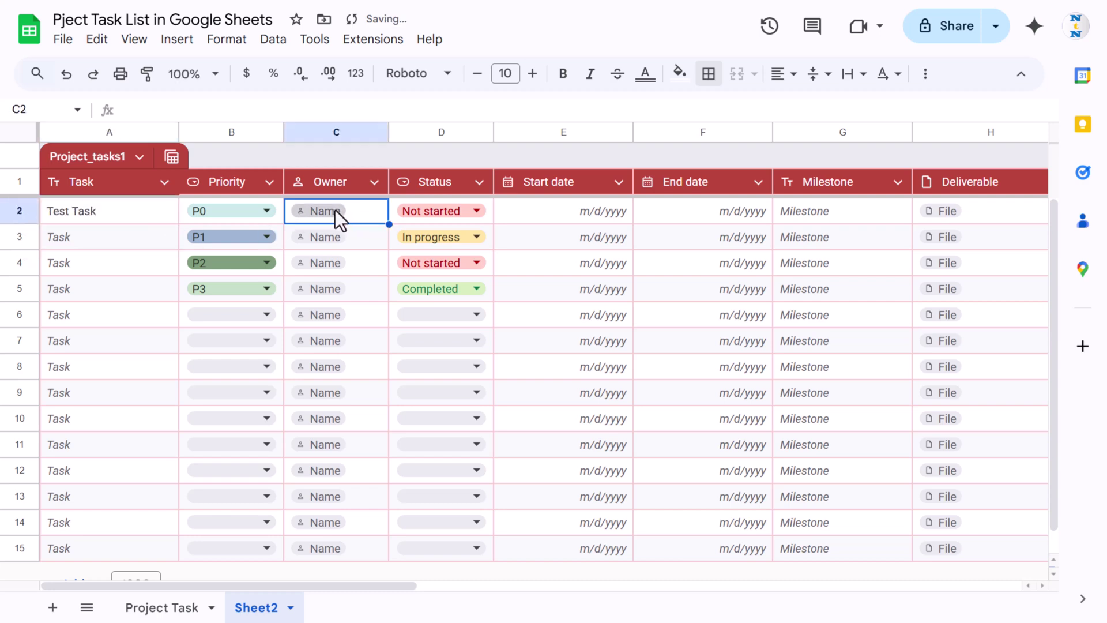
{"action": "left_click", "coordinate": [476, 211]}
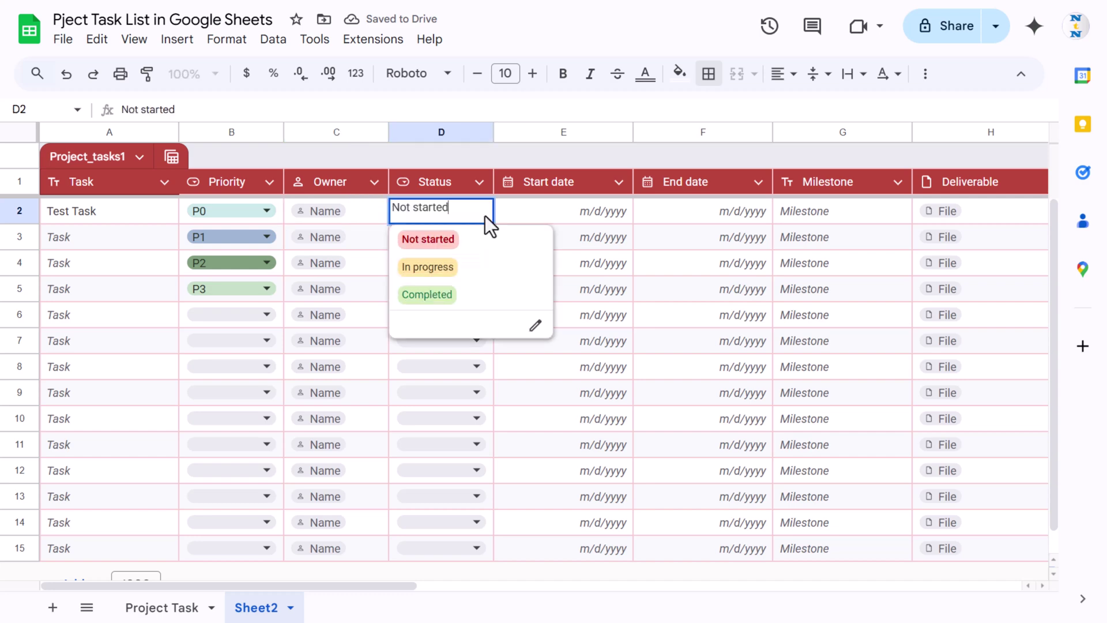
{"action": "left_click", "coordinate": [444, 268]}
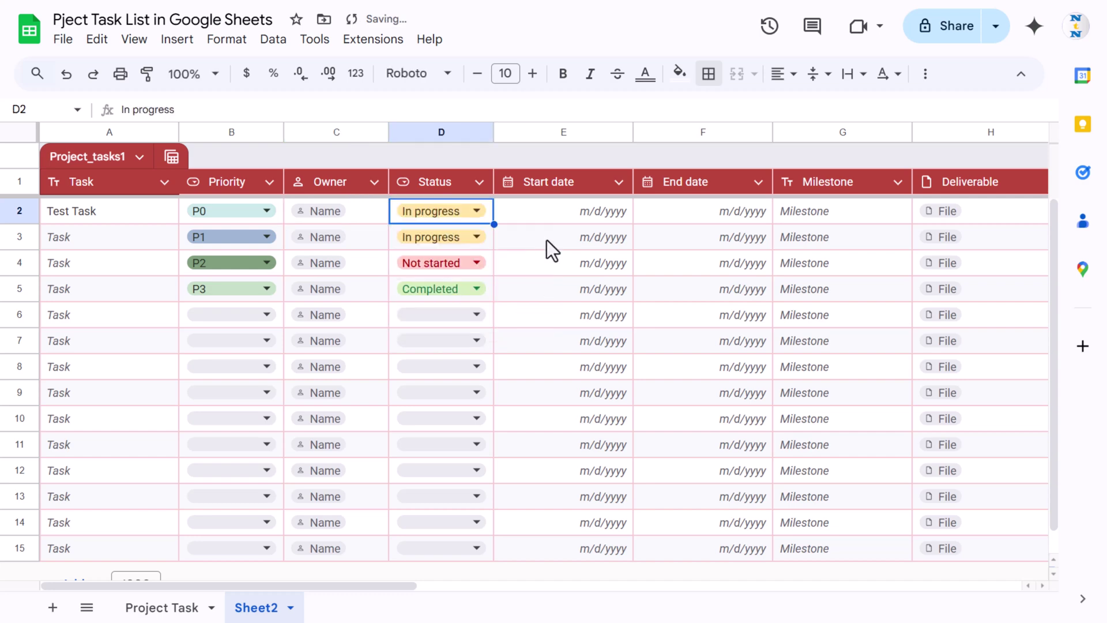
Give the Test Task a start date of 1/9/2025 and an end date of 1/10/2025
{"action": "left_click", "coordinate": [584, 220]}
{"action": "double_click", "coordinate": [593, 216]}
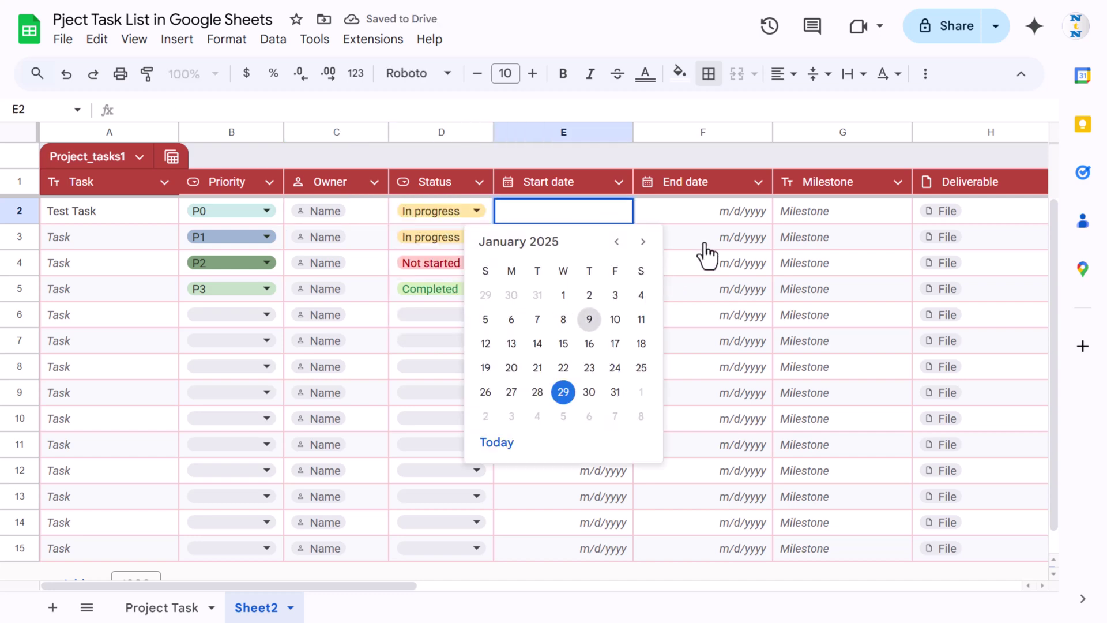
{"action": "left_click", "coordinate": [734, 215]}
{"action": "double_click", "coordinate": [727, 216]}
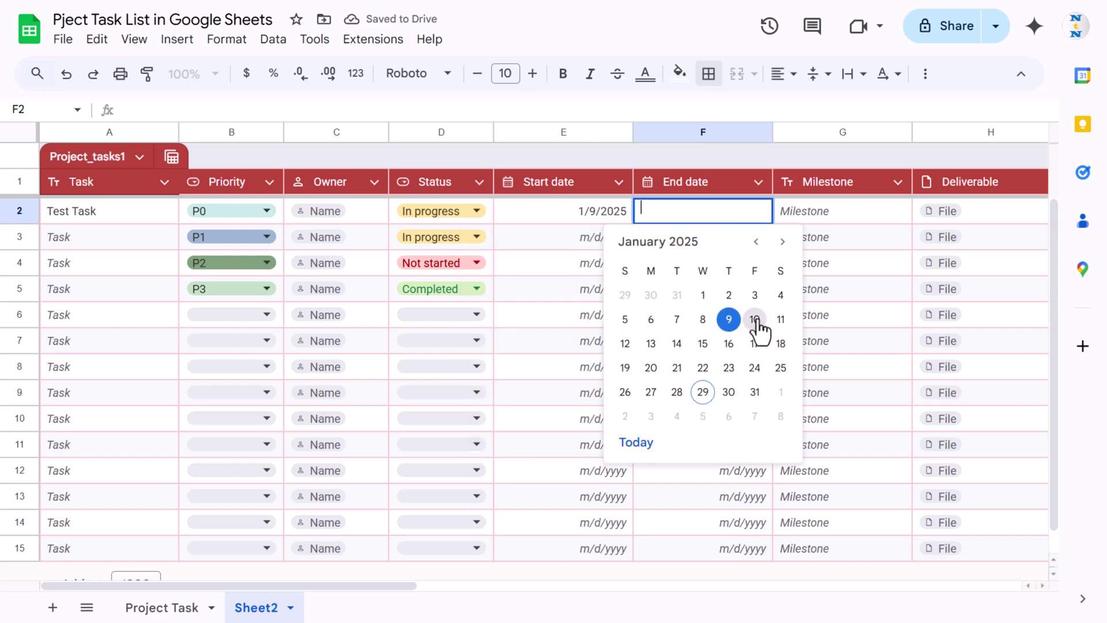
{"action": "key", "text": "Return"}
{"action": "left_click", "coordinate": [996, 212]}
{"action": "scroll", "coordinate": [997, 212], "scroll_direction": "right", "scroll_amount": 2}
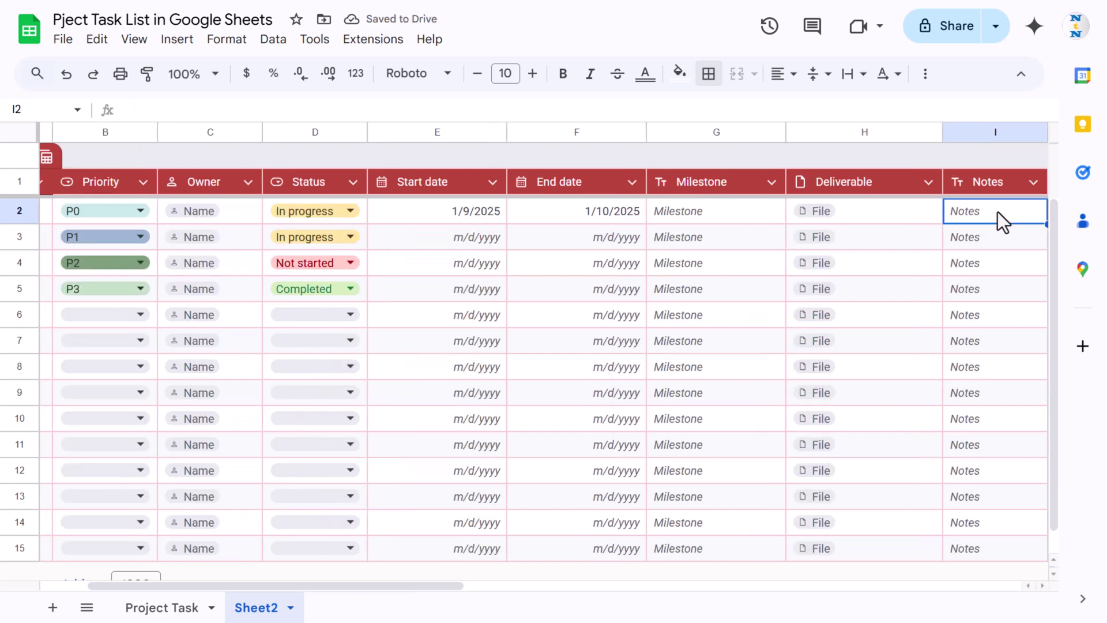
{"action": "key", "text": "Left"}
{"action": "key", "text": "Left"}
{"action": "key", "text": "Left"}
{"action": "key", "text": "Left"}
{"action": "key", "text": "Left"}
{"action": "key", "text": "Left"}
{"action": "key", "text": "Left"}
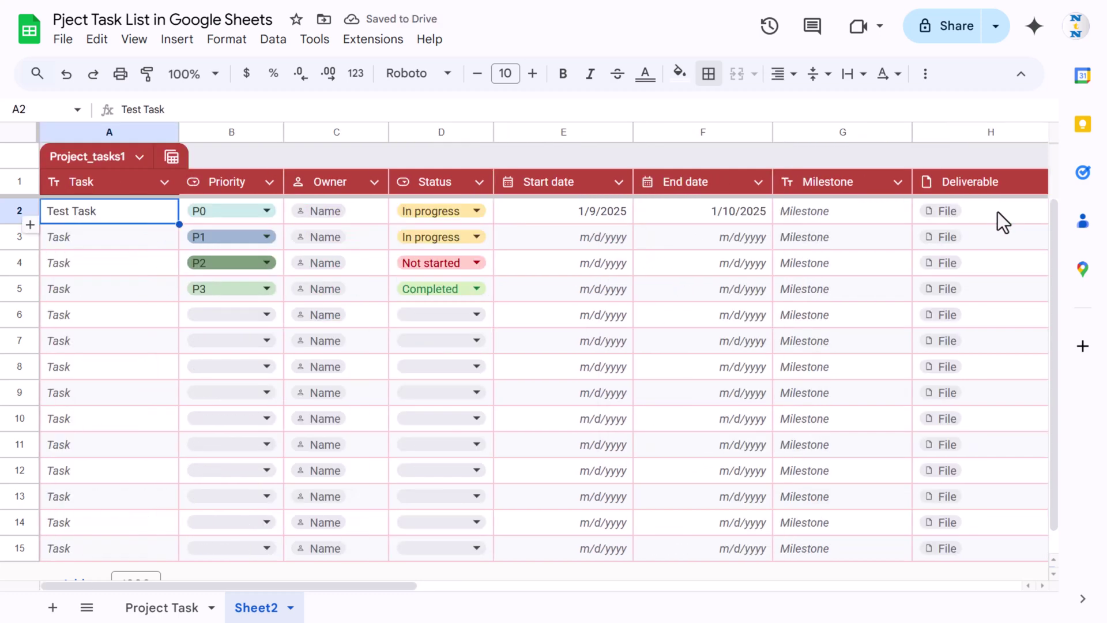